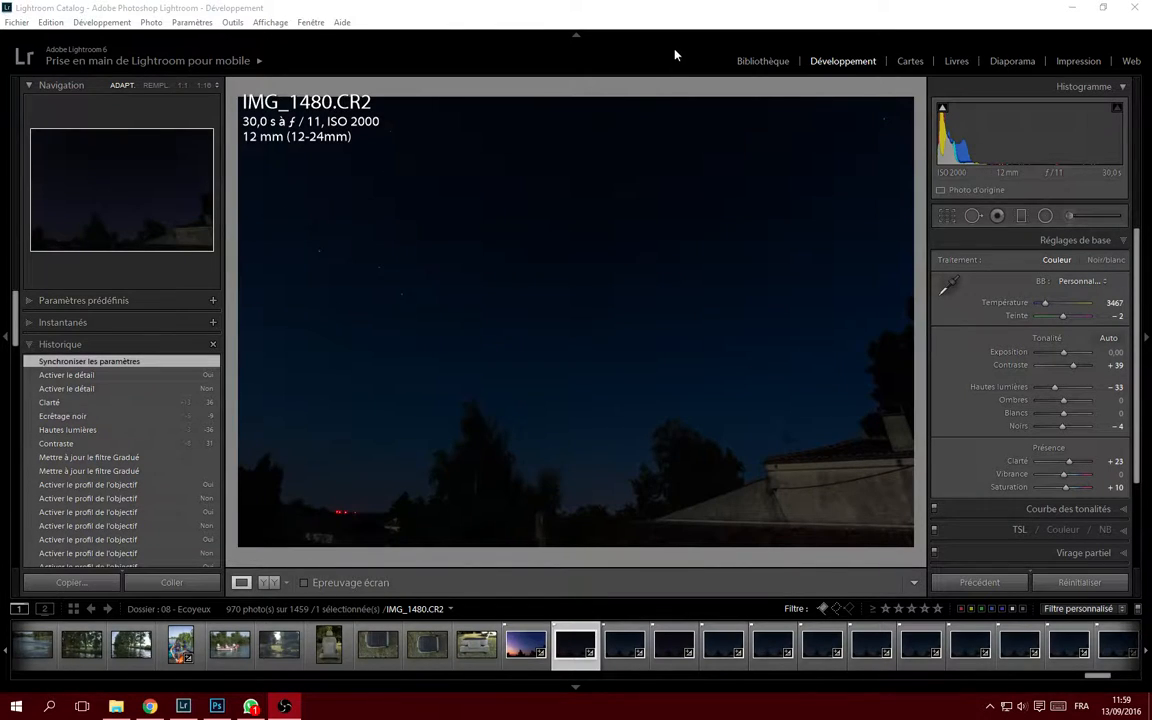
left_click(671, 14)
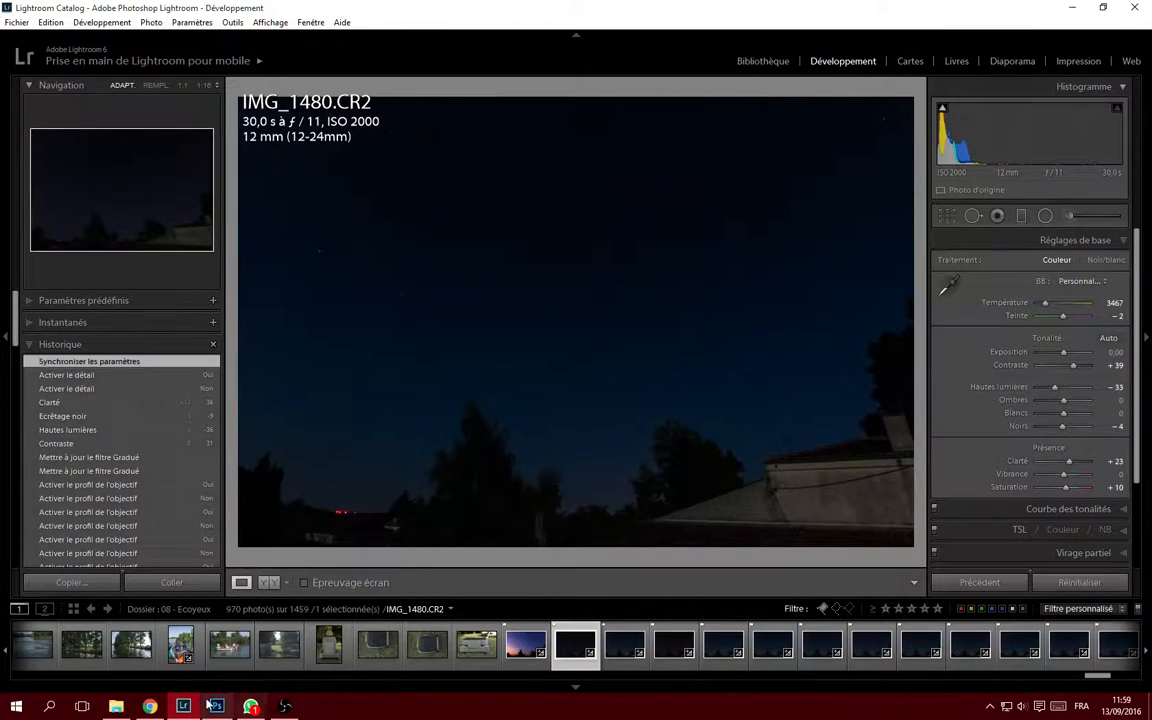
left_click(152, 707)
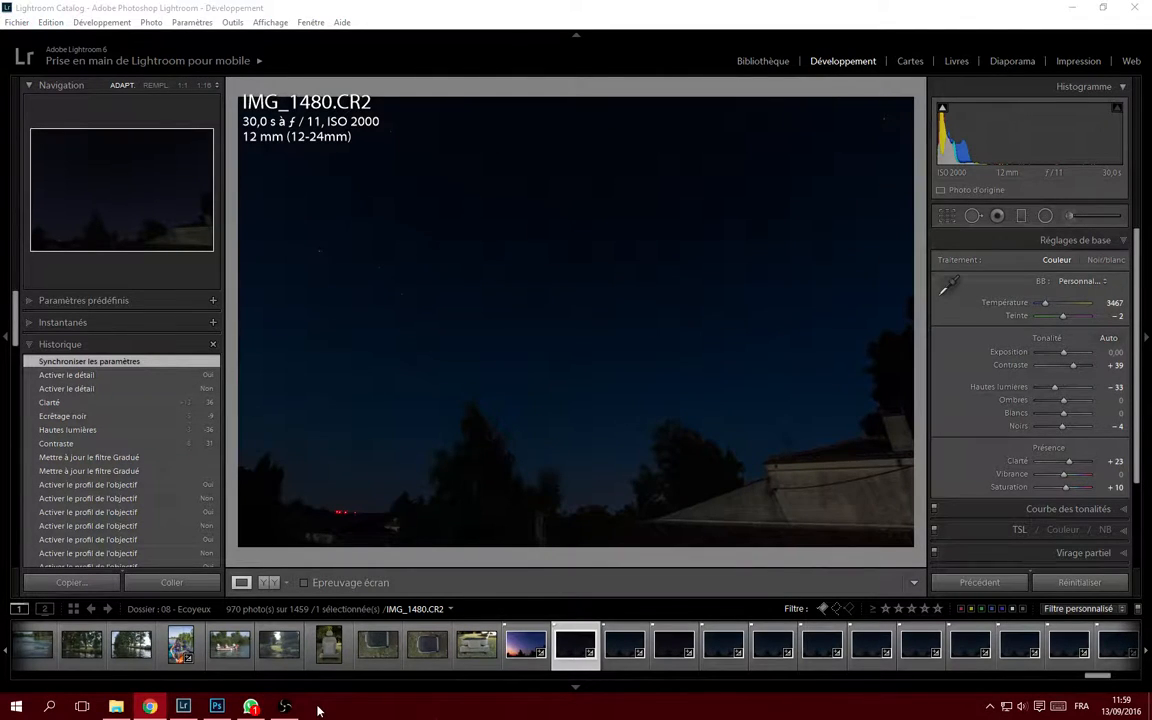
left_click(150, 707)
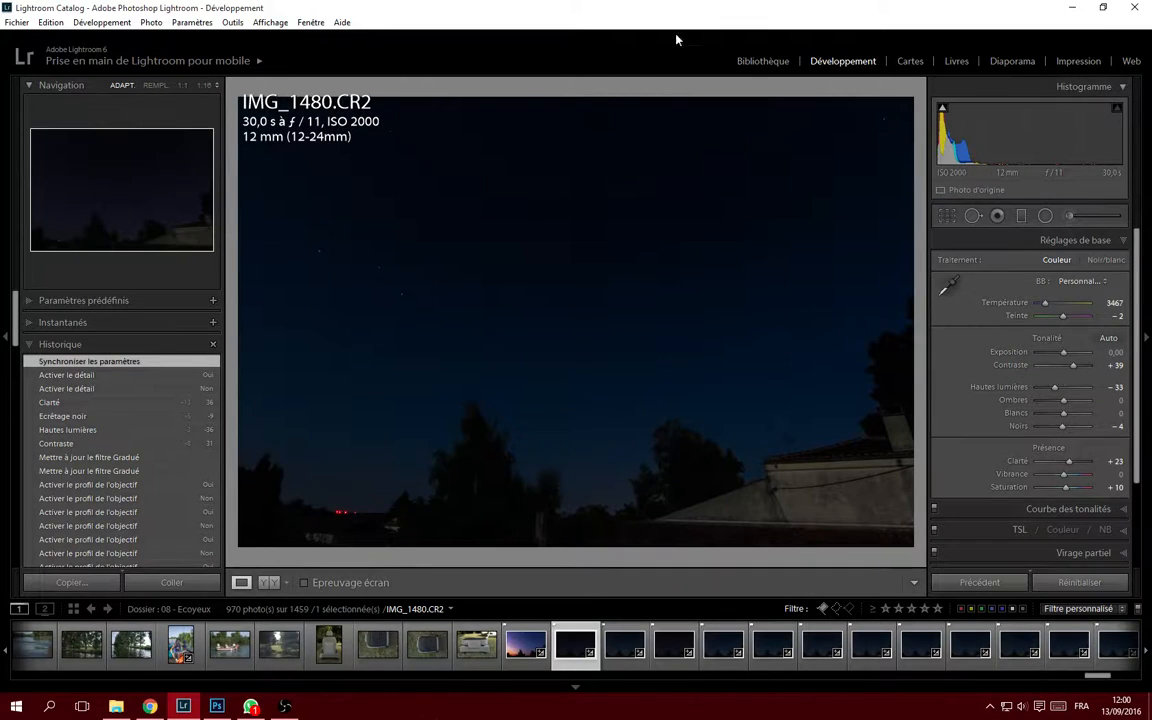
Reset the photo's develop settings for comparison and restore the synchronized settings from the history.
left_click(1082, 587)
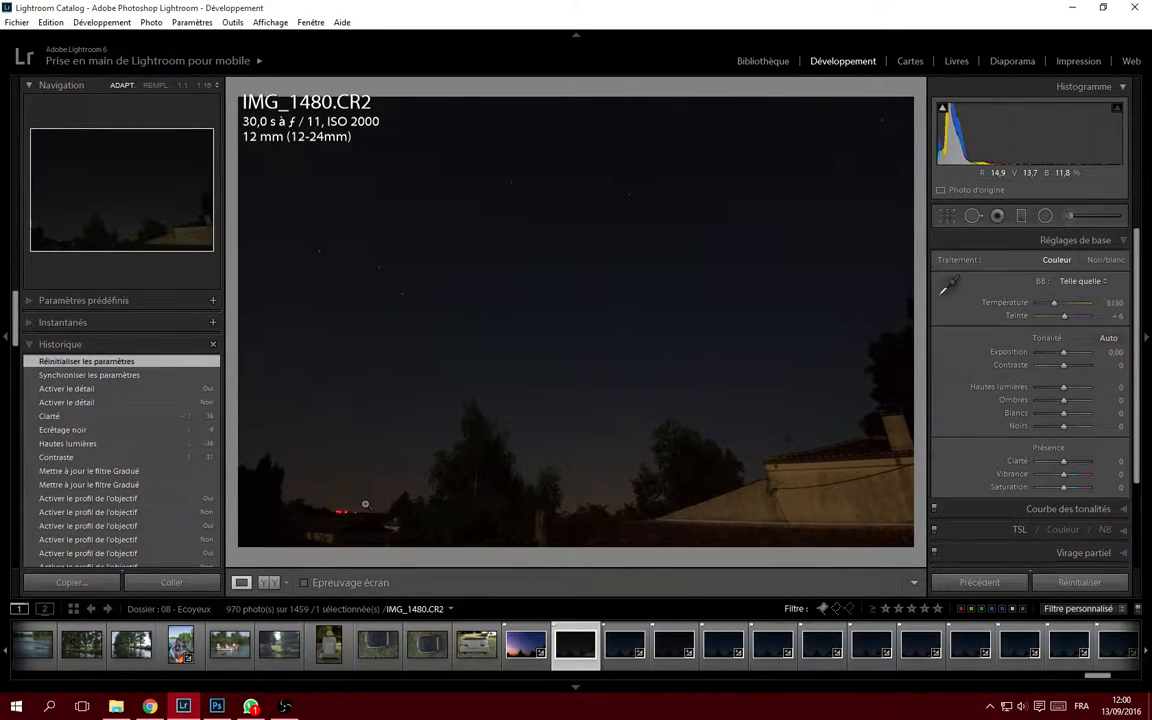
left_click(90, 375)
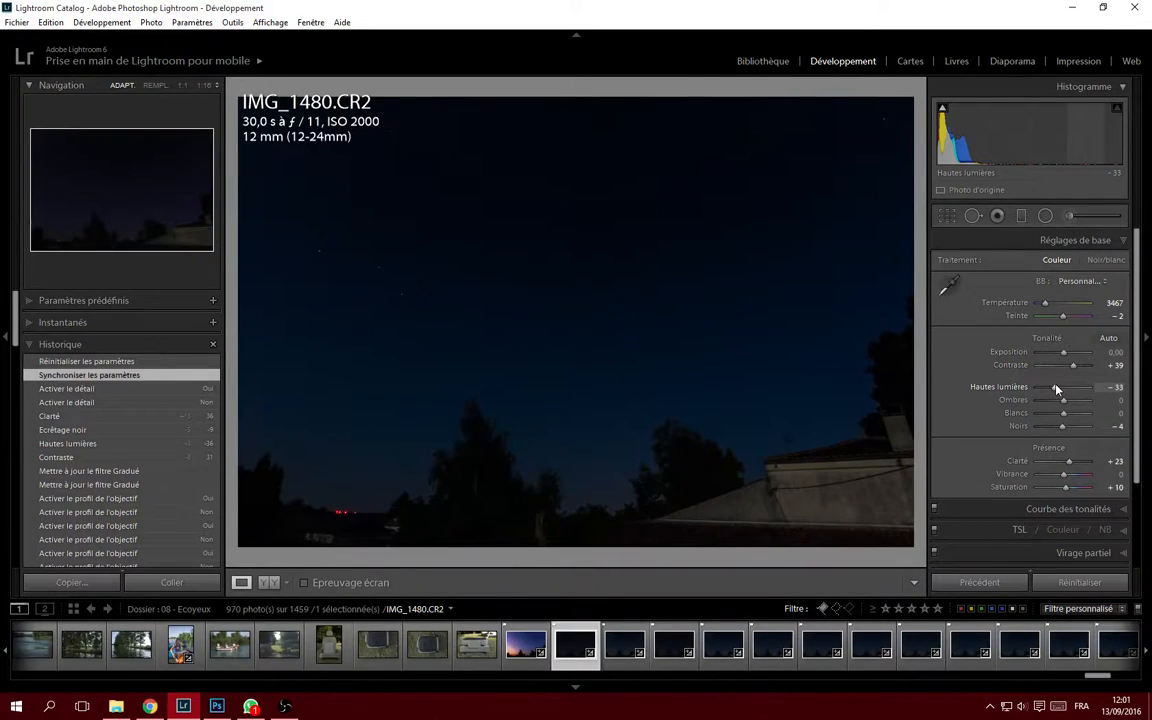
Try other Highlights (Hautes lumières) values on the photo and set the value back to -33.
left_click_drag(1050, 387, 1068, 392)
left_click_drag(1068, 392, 1060, 390)
left_click(1113, 387)
type("-33")
key("Return")
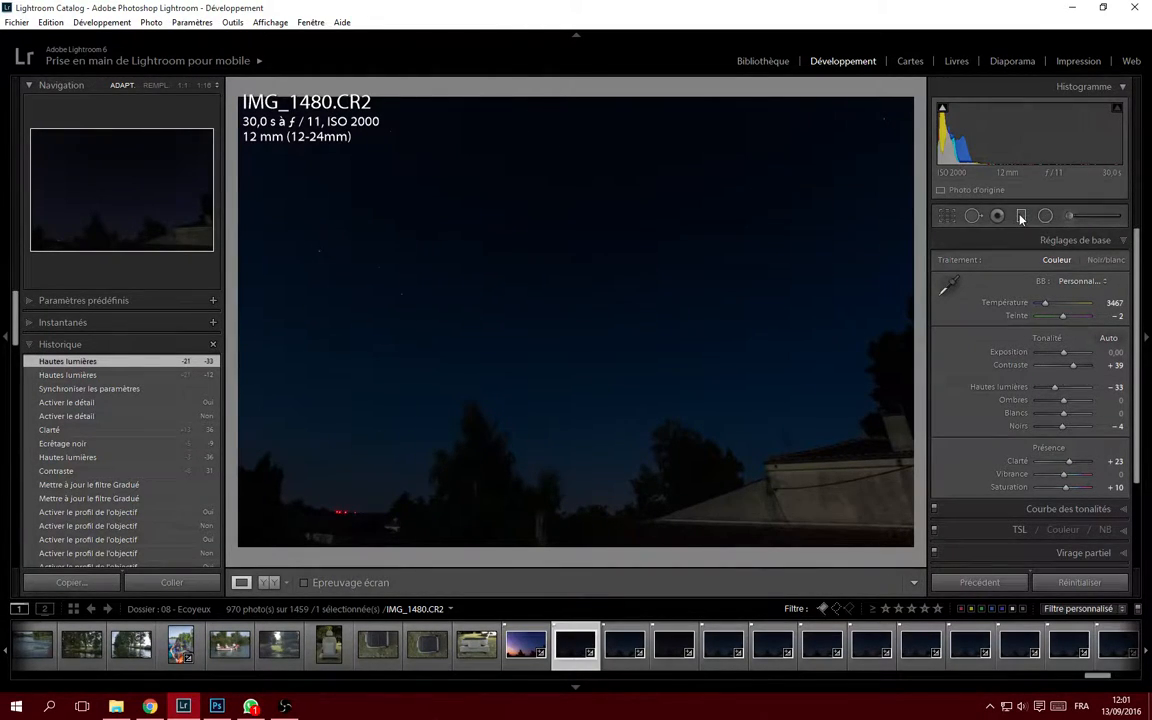
Show the graduated filter settings for the photo and close the filter again.
left_click(1021, 217)
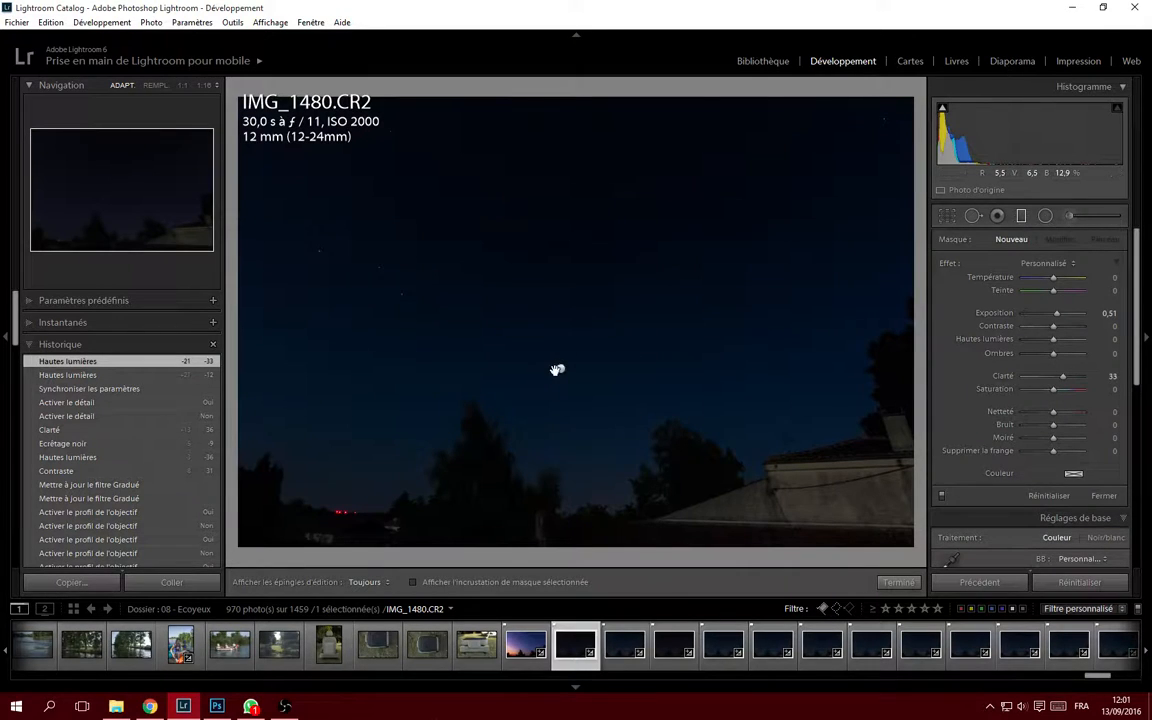
mouse_move(560, 369)
key("m")
Inspect the stars at 1:1 zoom and review the photo's sharpening and noise reduction settings.
left_click(768, 260)
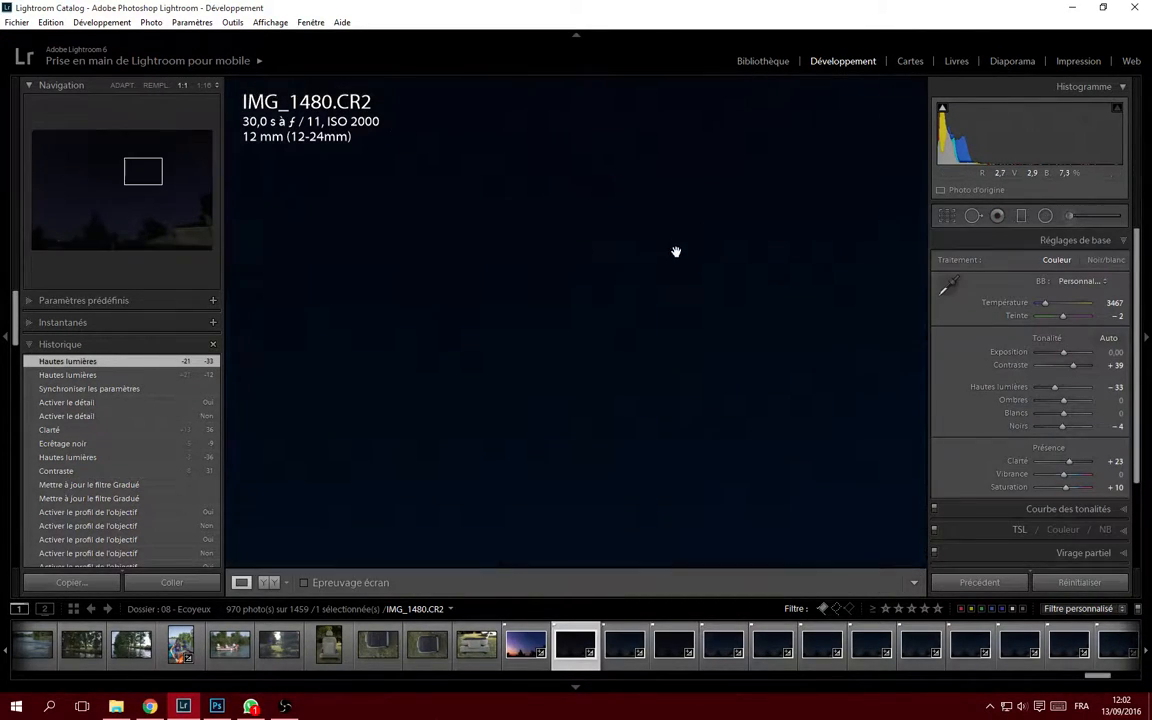
left_click_drag(683, 256, 521, 460)
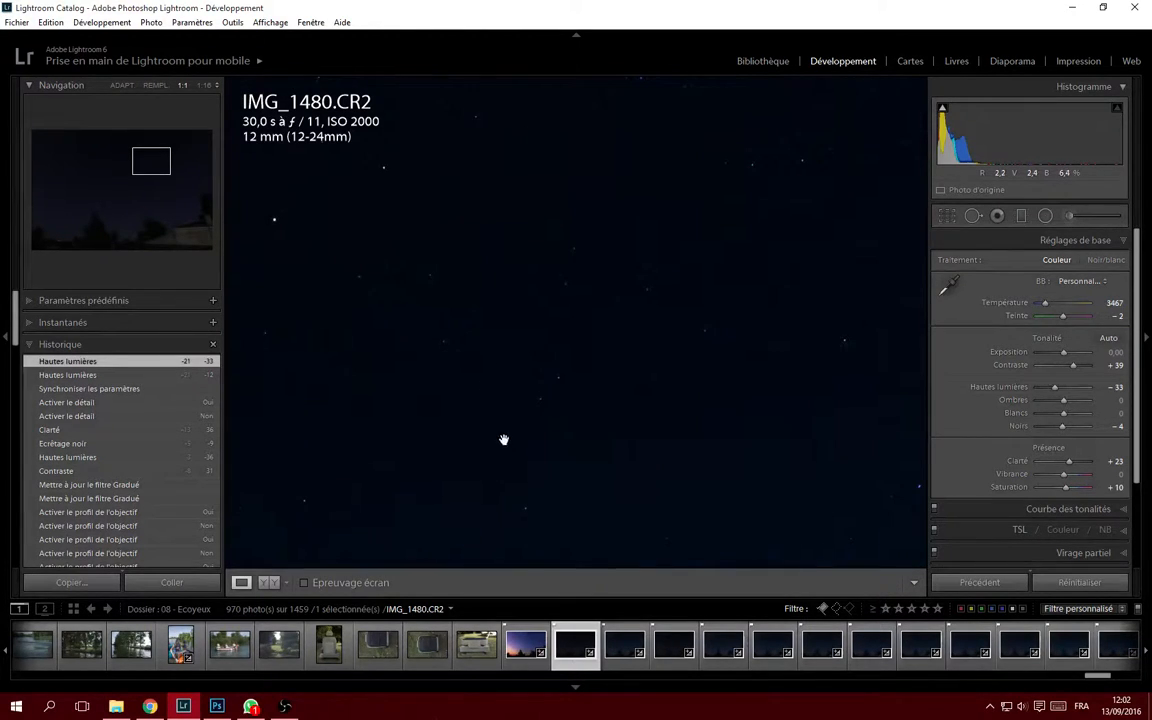
left_click(663, 357)
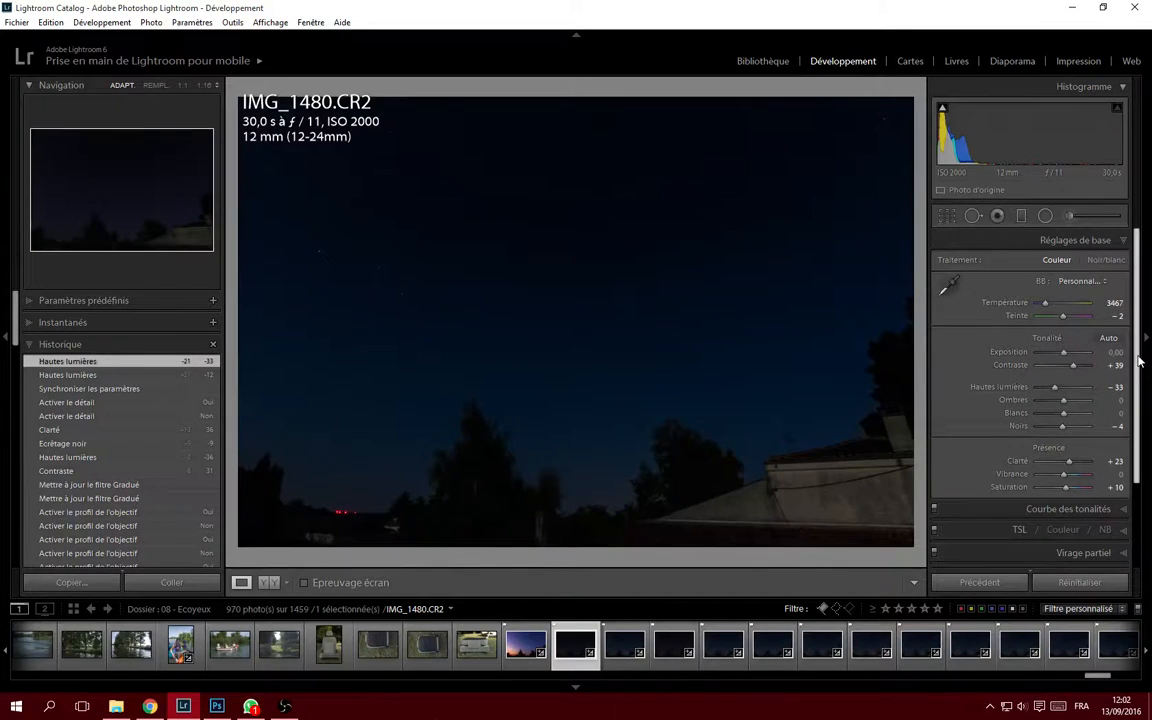
left_click_drag(1137, 362, 1137, 458)
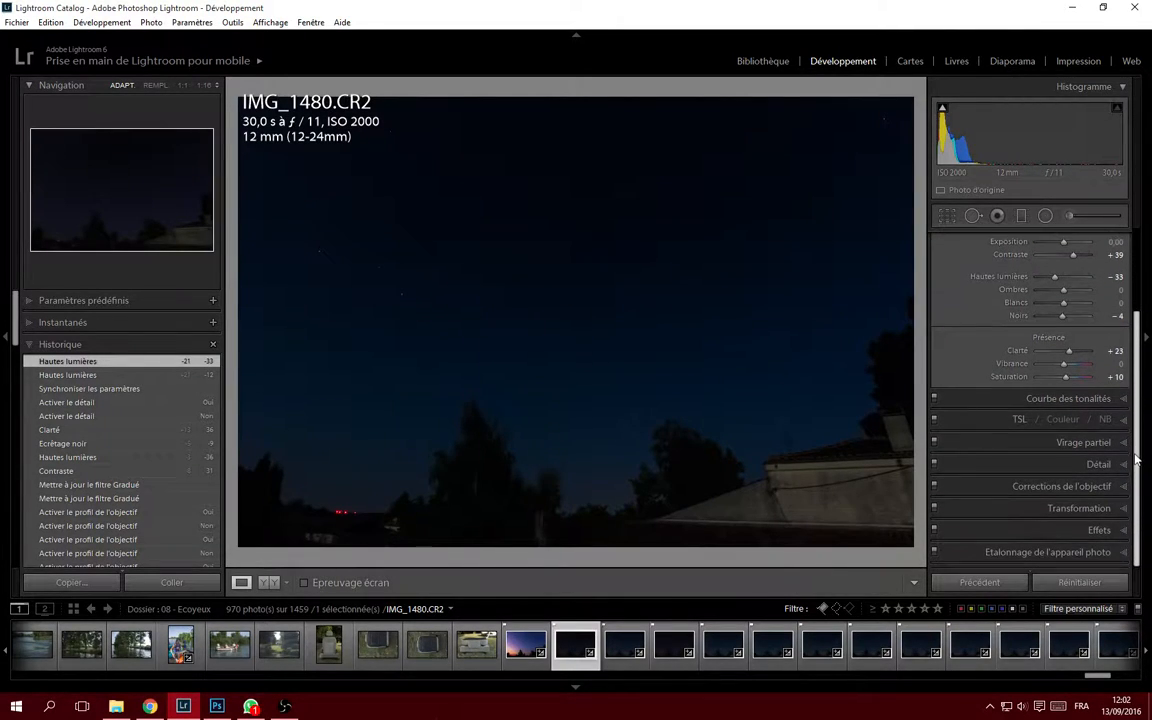
left_click(995, 464)
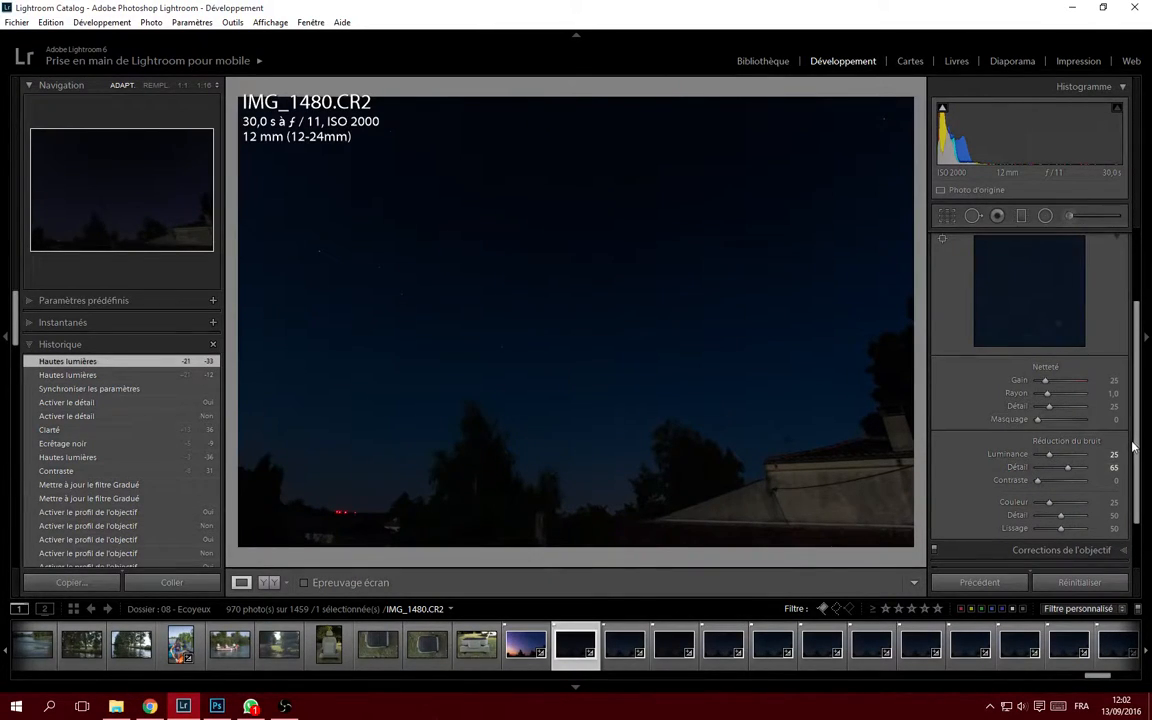
left_click_drag(1136, 449, 1135, 358)
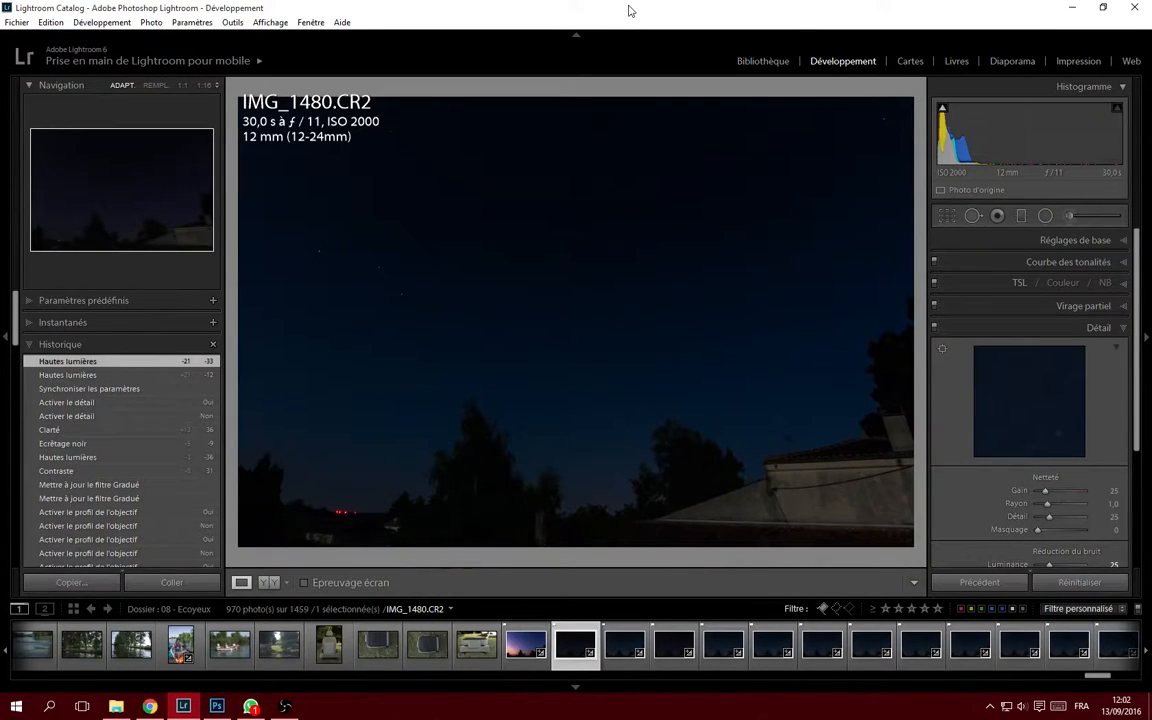
Switch to Photoshop and select the stars in IMG_1480.CR2 with Color Range (Plage de couleurs) at a tolerance of 200.
key("alt+Tab")
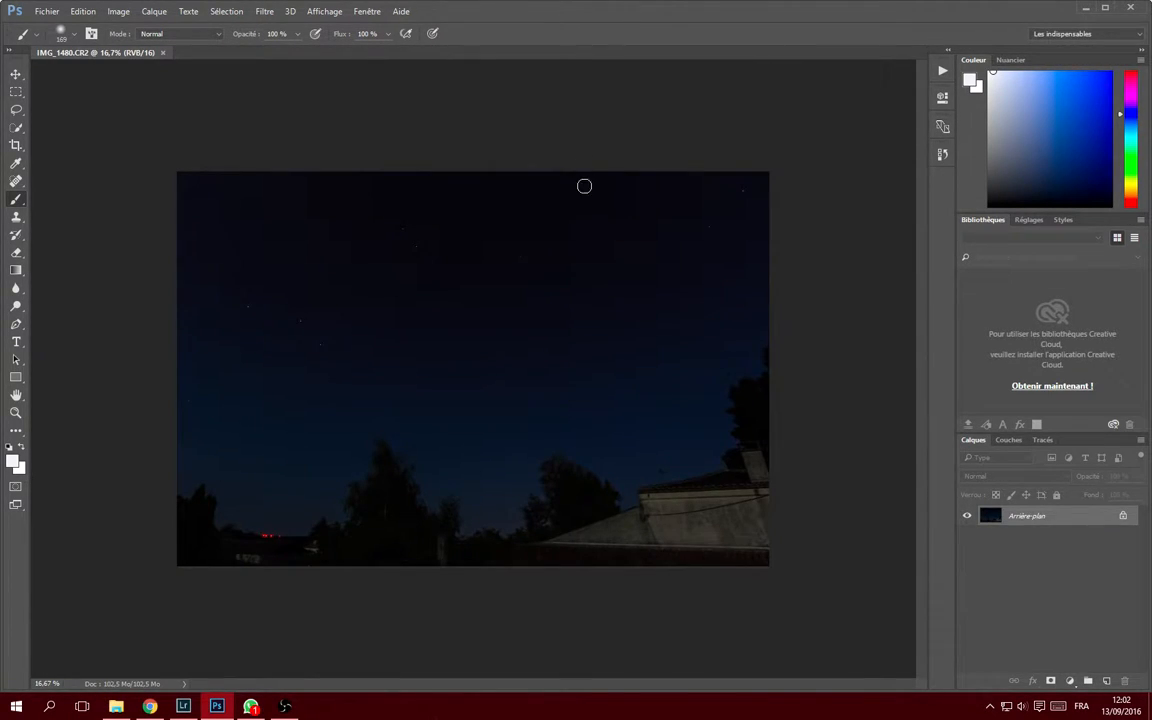
key("ctrl+plus")
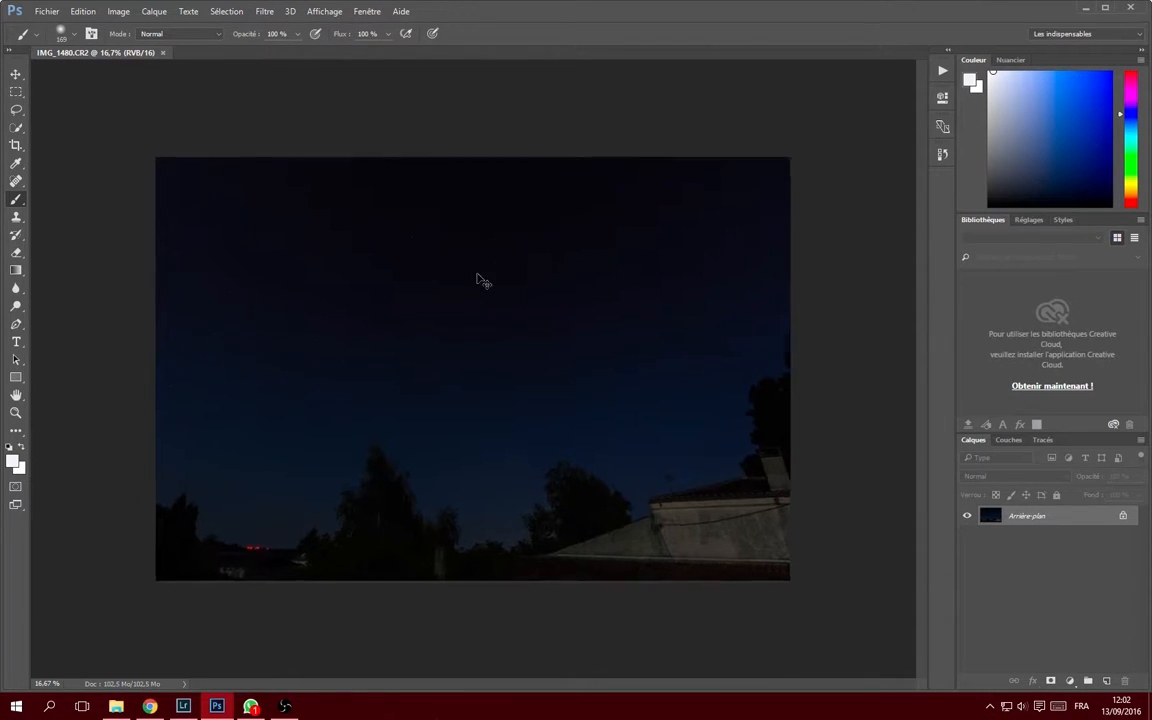
left_click(226, 11)
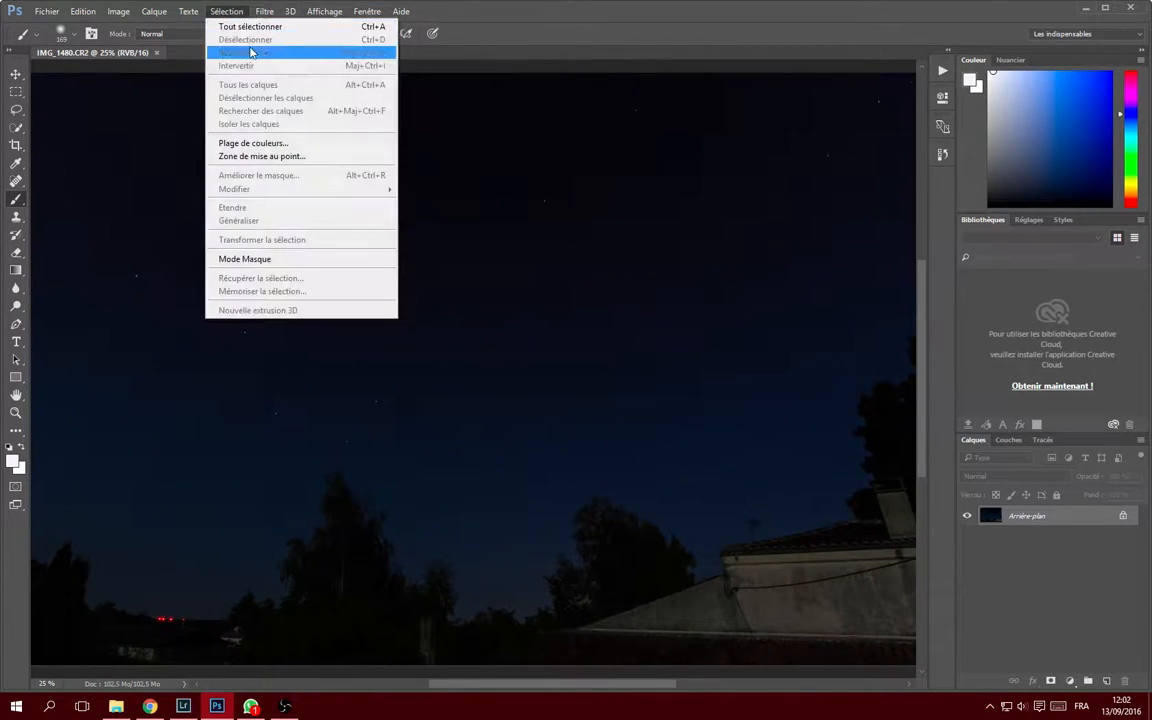
left_click(258, 143)
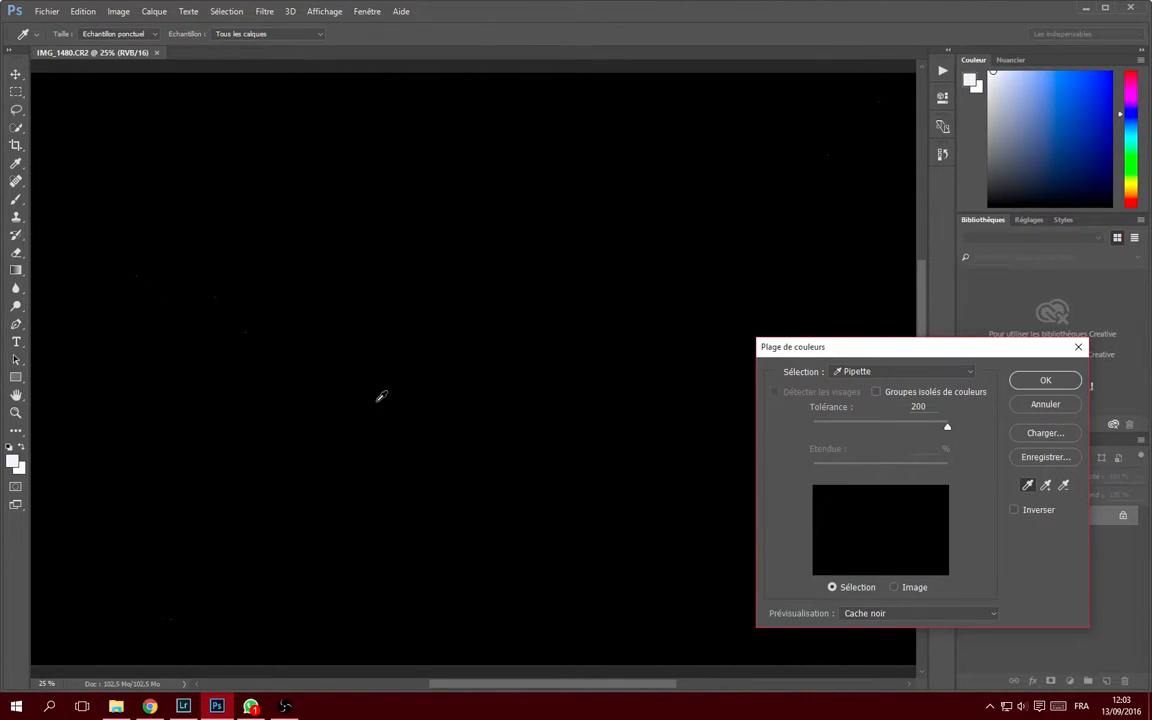
key("ctrl+minus")
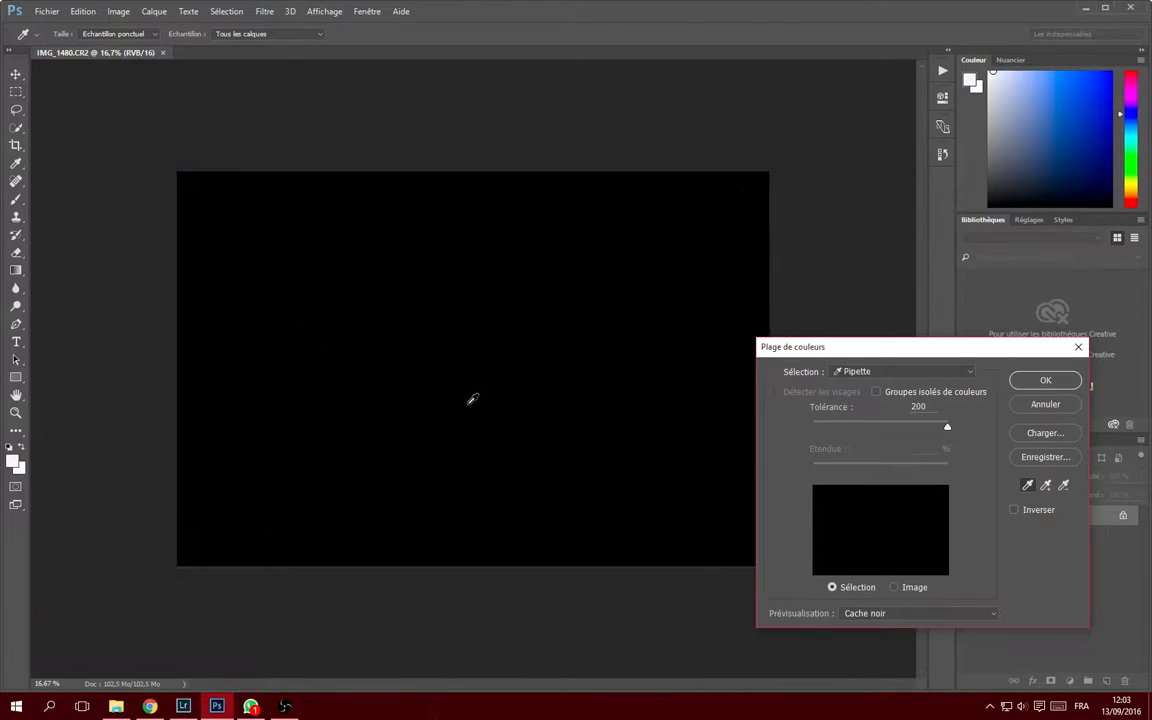
key("ctrl+plus")
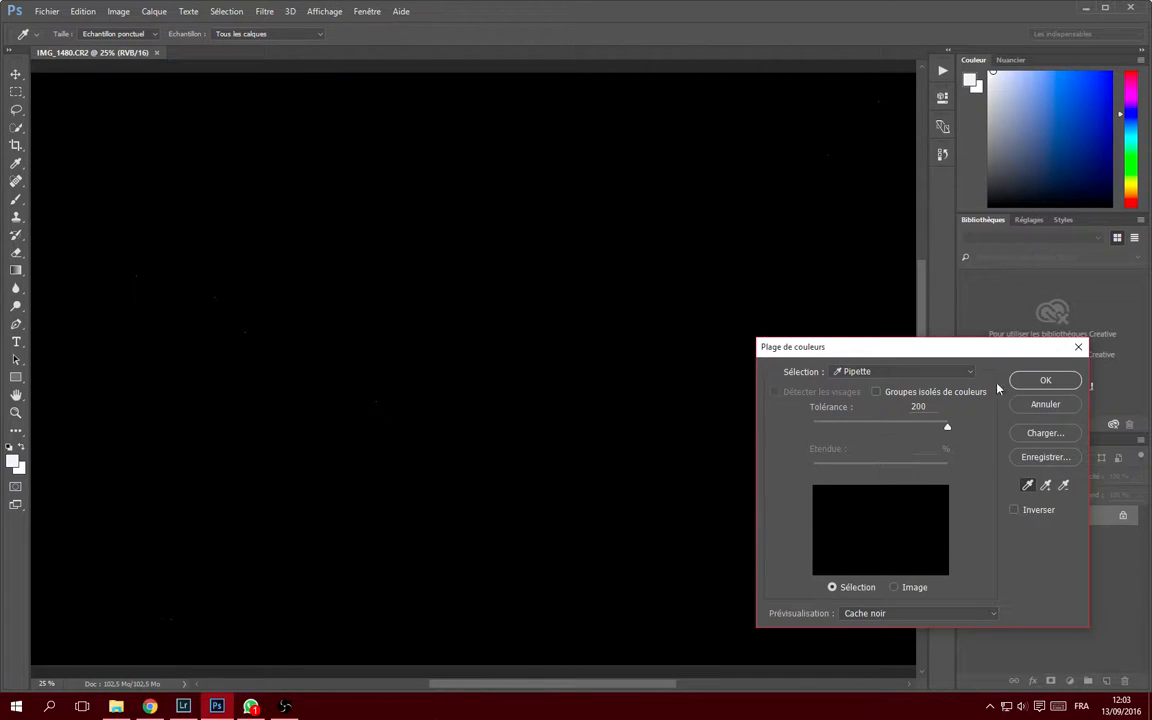
left_click_drag(974, 352, 951, 365)
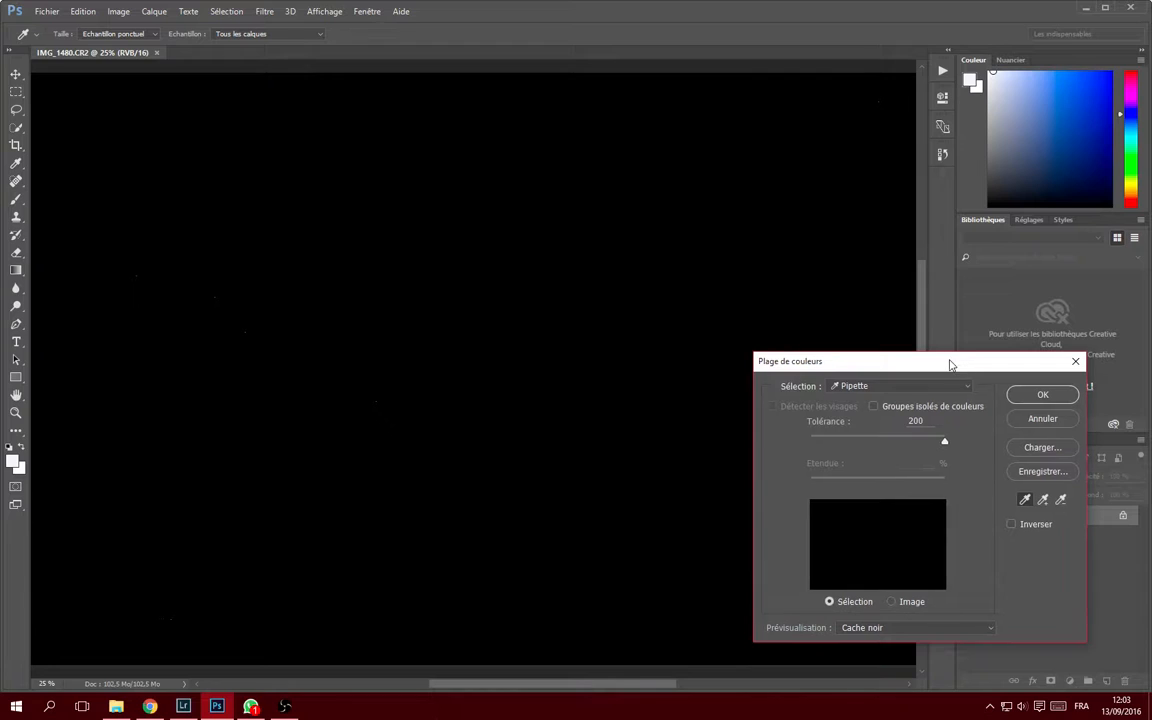
left_click(1038, 395)
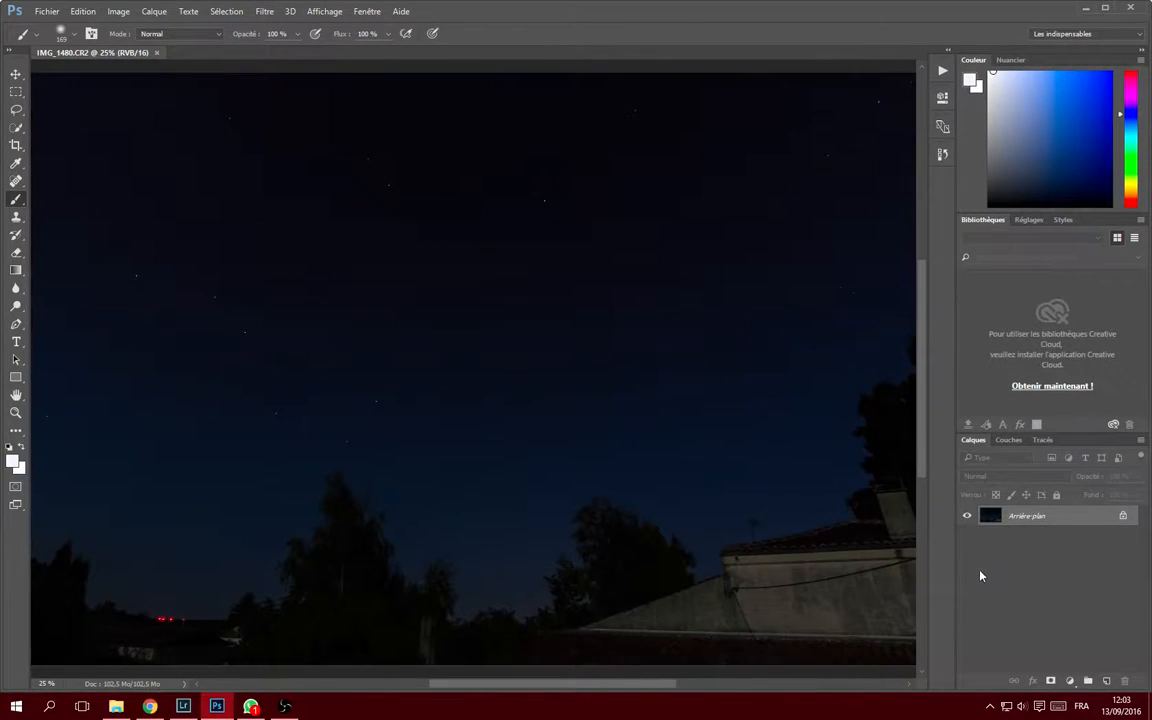
Refine the star selection by applying Color Range a second time with the tolerance kept at 200.
left_click(228, 11)
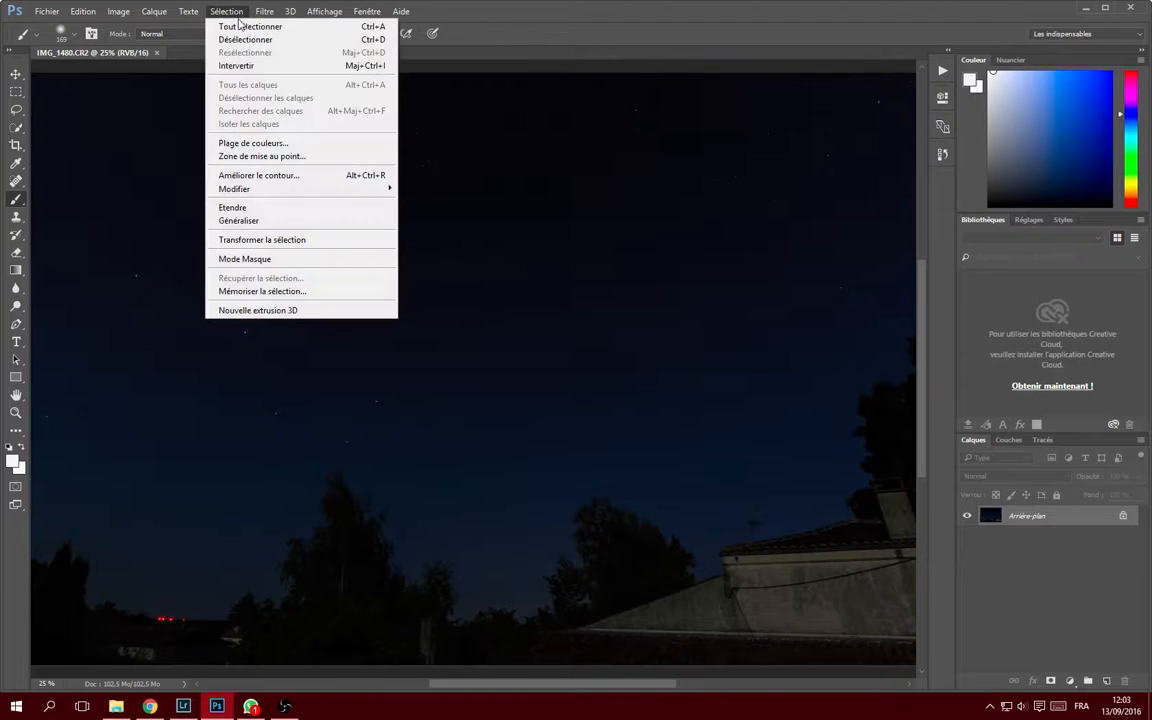
left_click(253, 145)
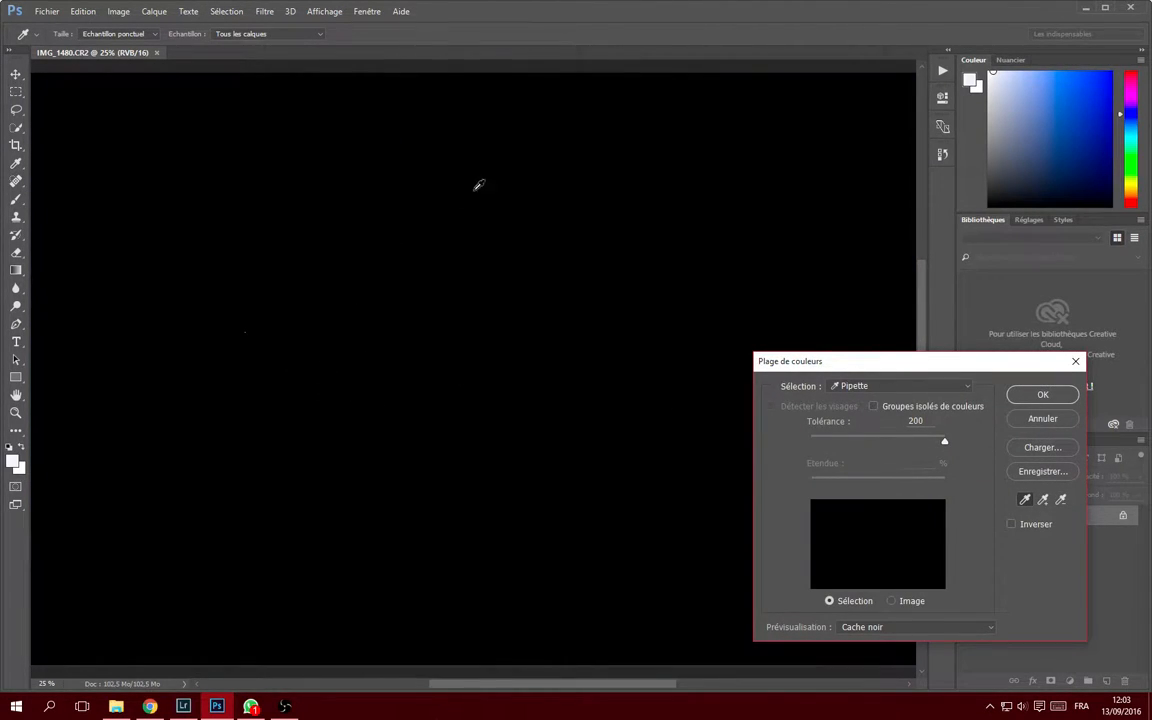
left_click(1042, 393)
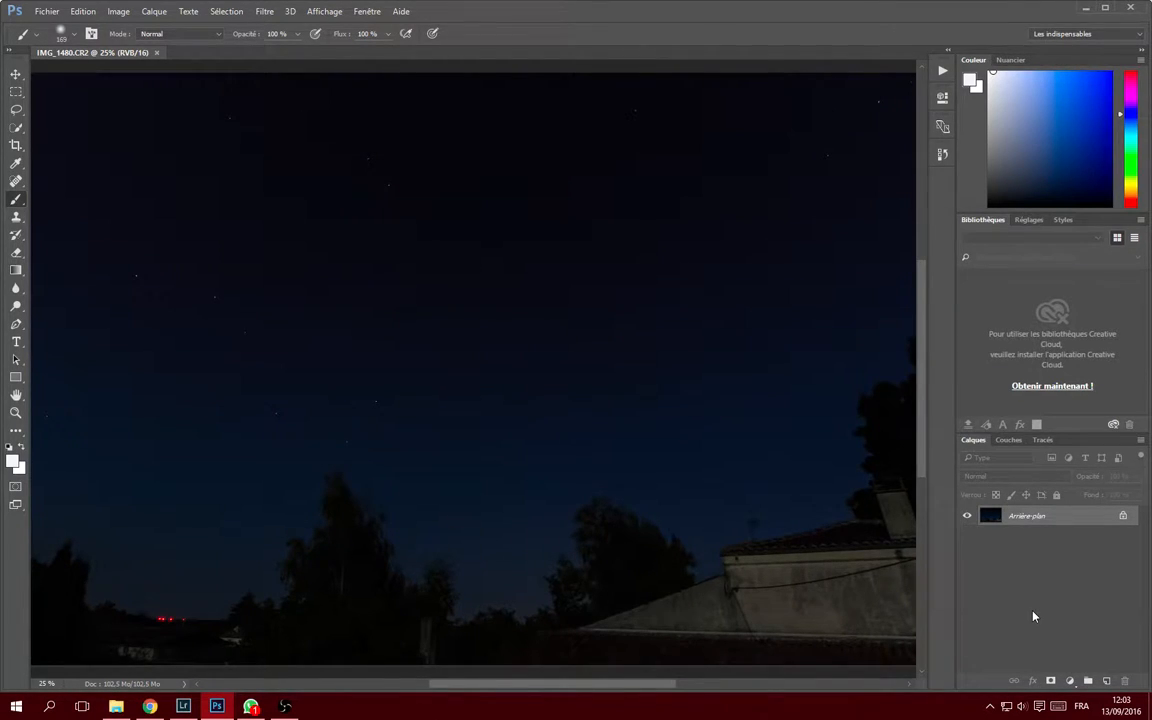
Copy the selected stars to a new layer and check it with the background layer temporarily hidden.
key("ctrl+shift+alt+n")
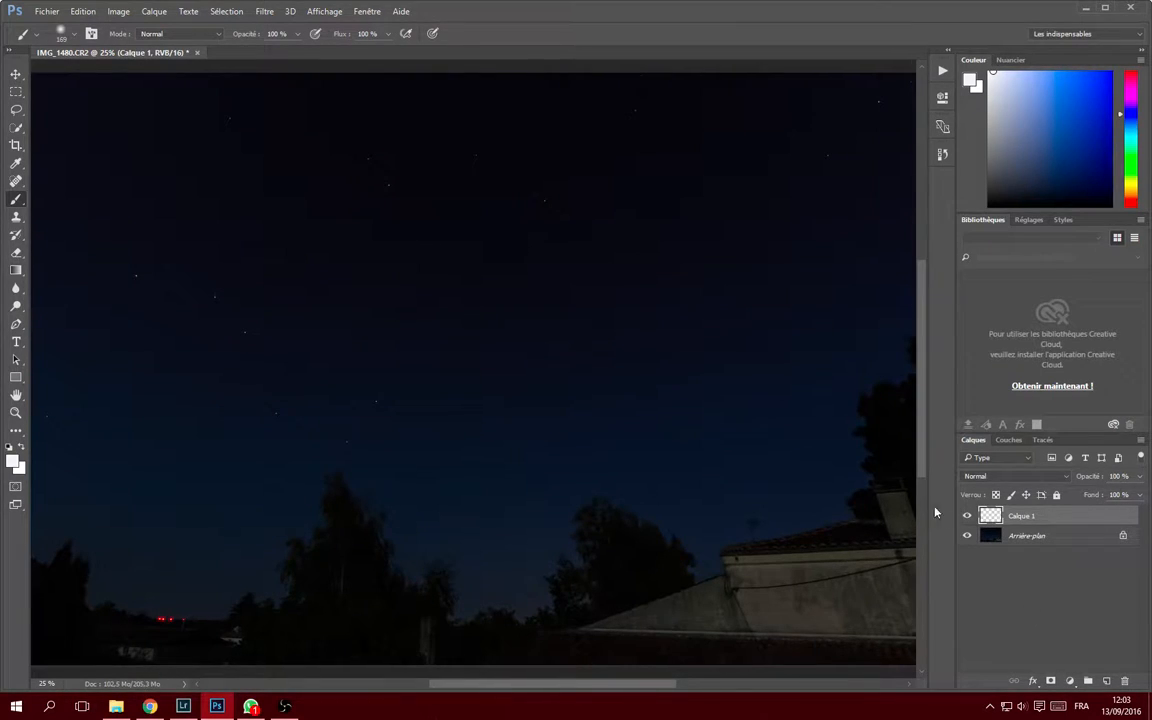
left_click(967, 537)
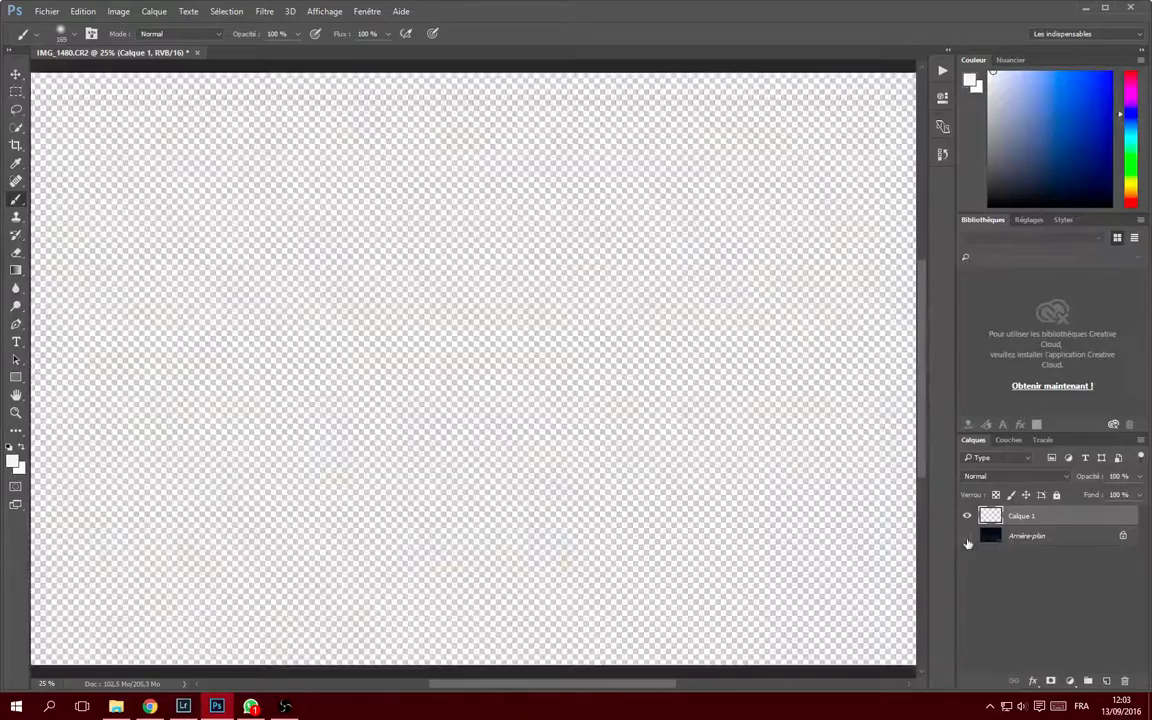
left_click(967, 537)
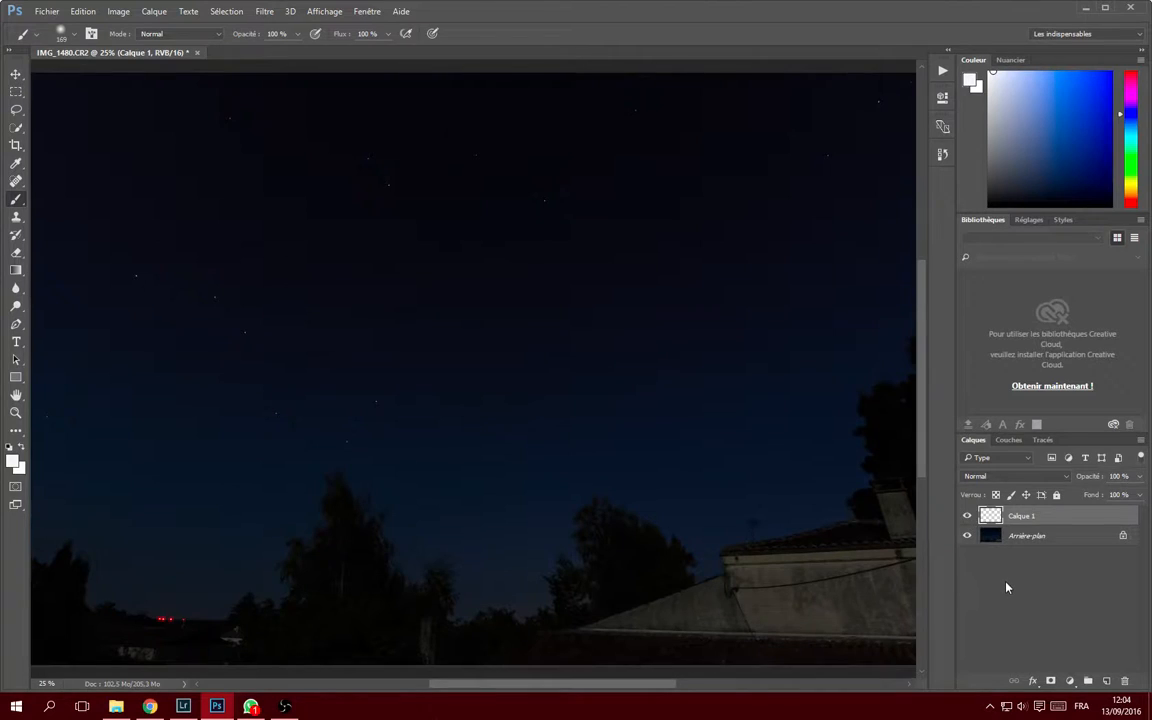
Set the star layer's blend mode to Screen (Superposition) and deselect the layer.
left_click(1009, 477)
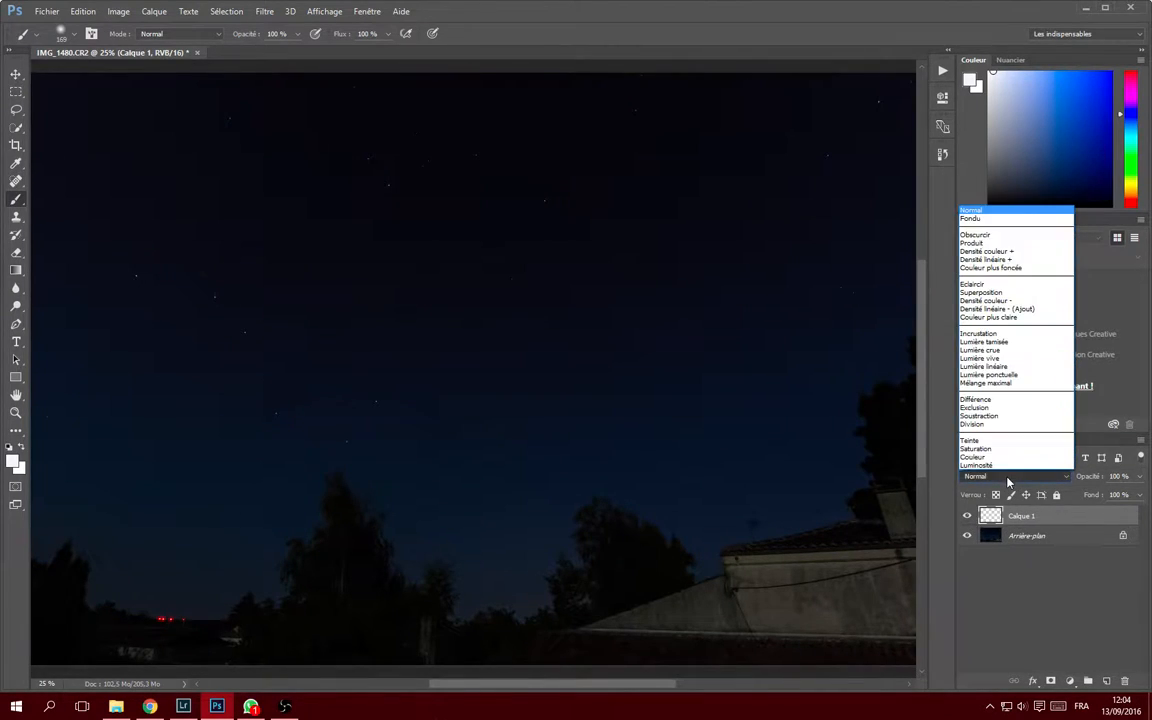
left_click(985, 293)
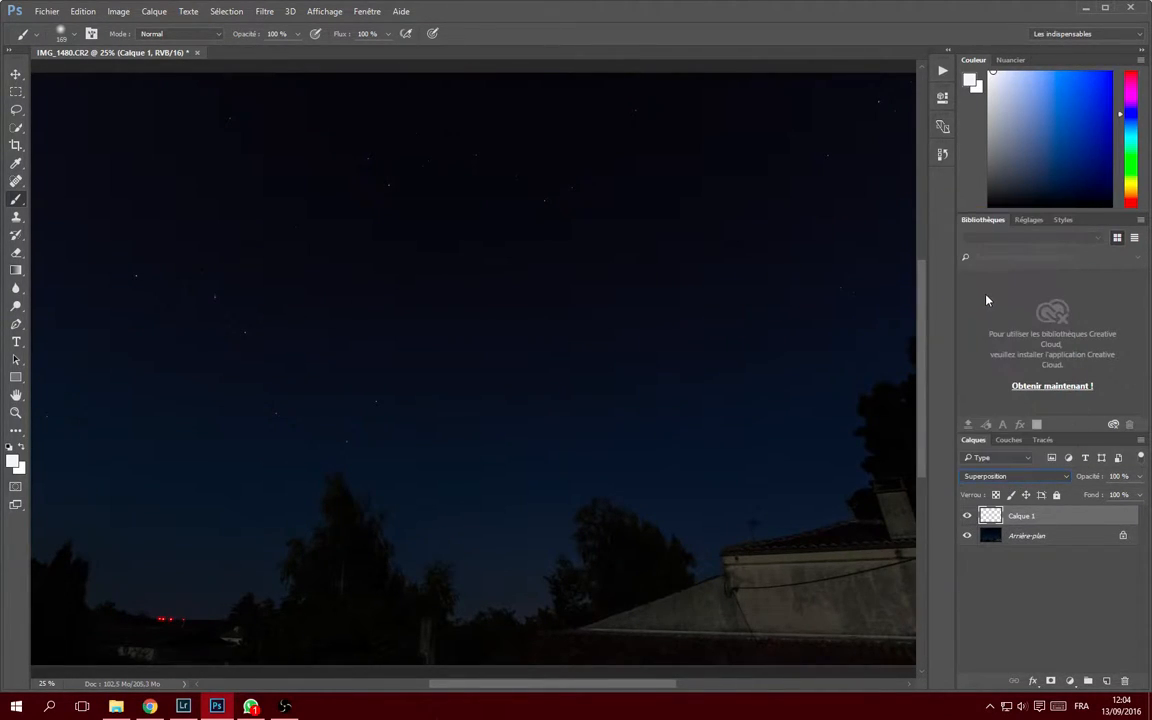
left_click(1026, 615)
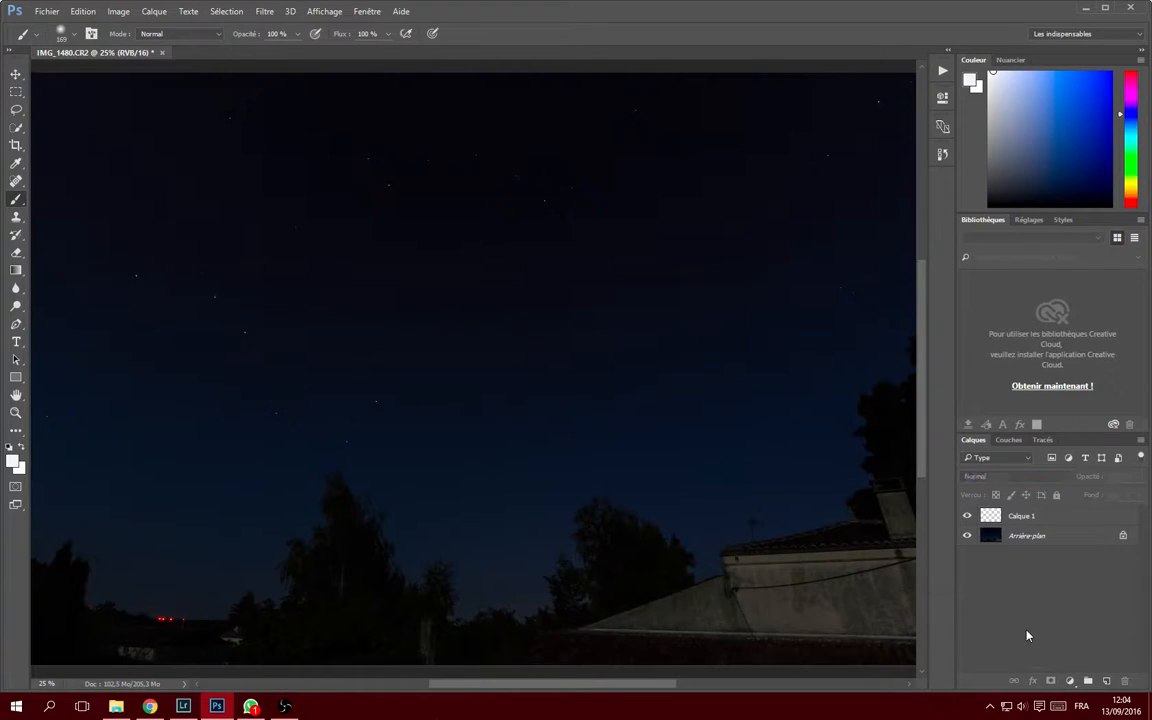
Duplicate the star layer Calque 1 nine times and check the resulting layer stack down to the background.
left_click(1045, 518)
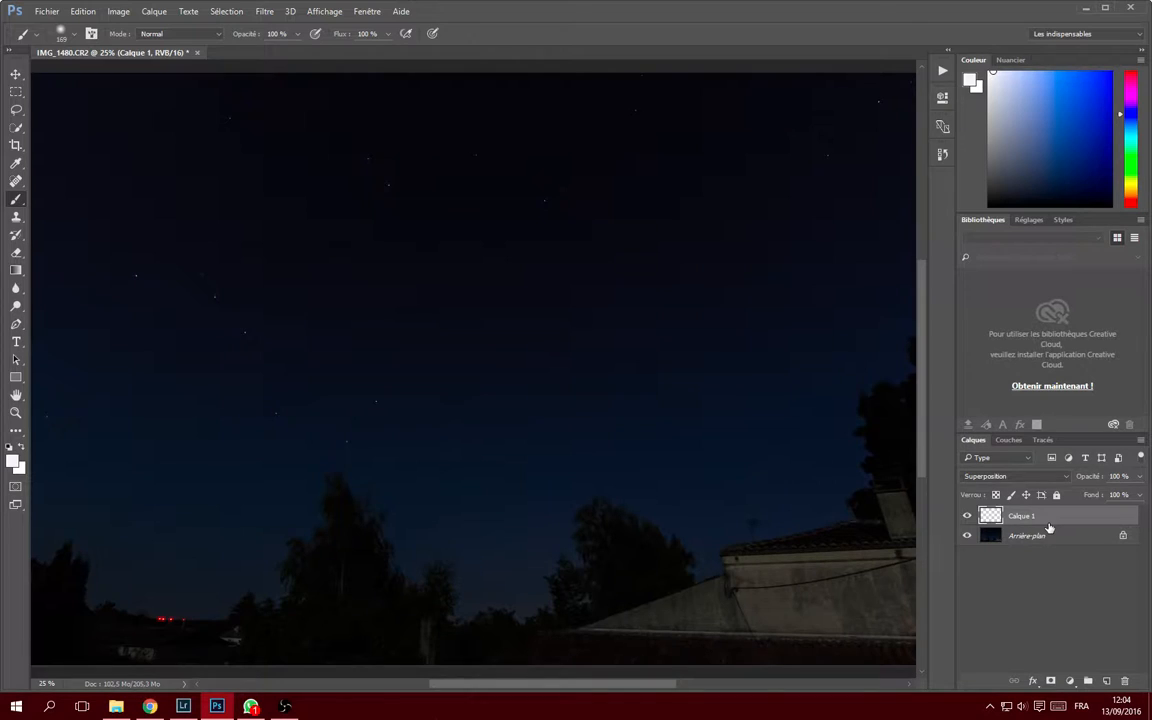
key("ctrl+j")
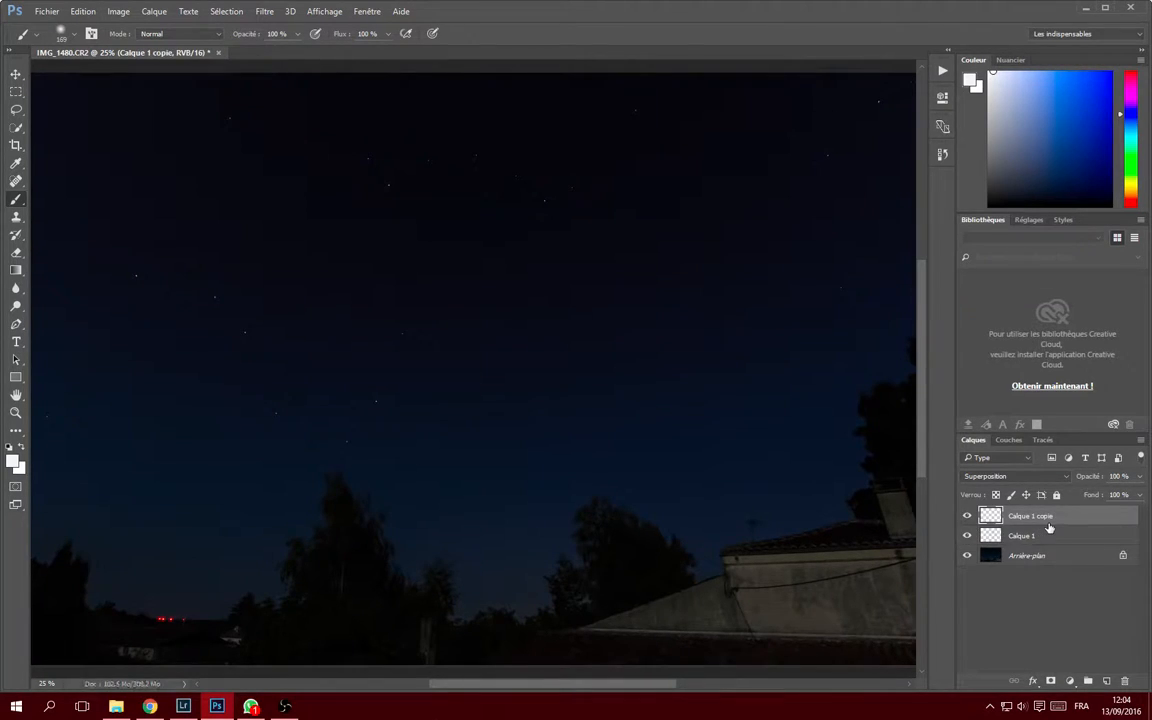
key("ctrl+j")
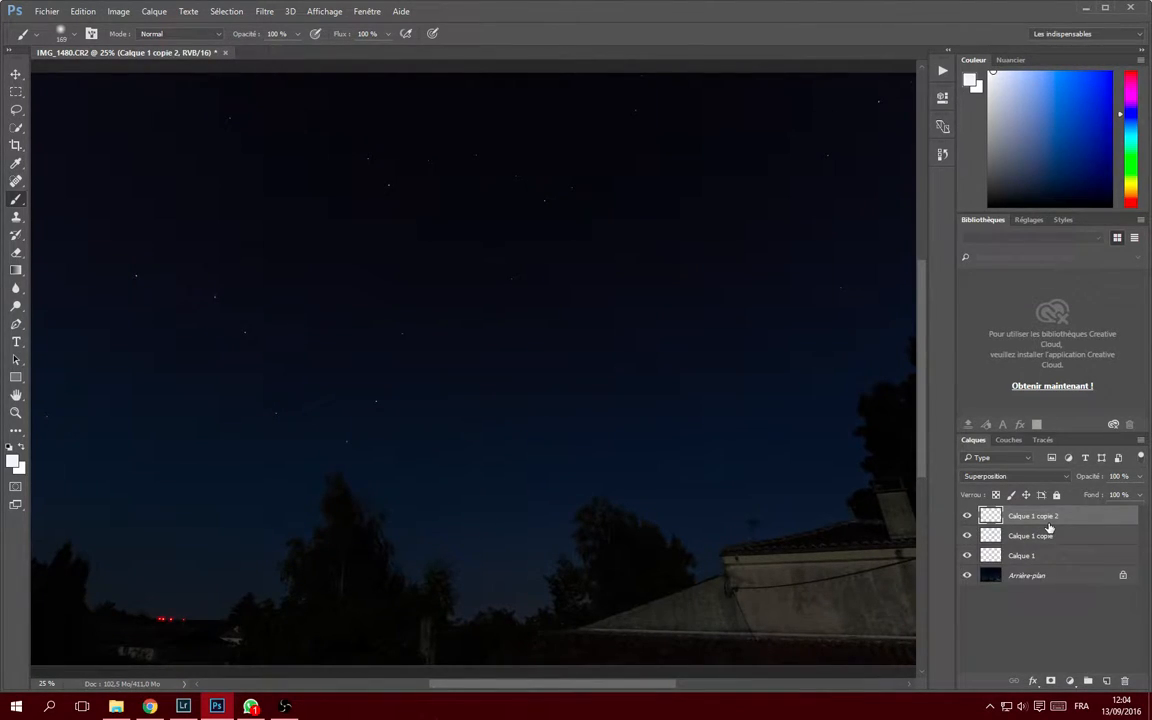
key("ctrl+j")
key("ctrl+j")
key("ctrl+j")
key("ctrl+j")
key("ctrl+j")
key("ctrl+j")
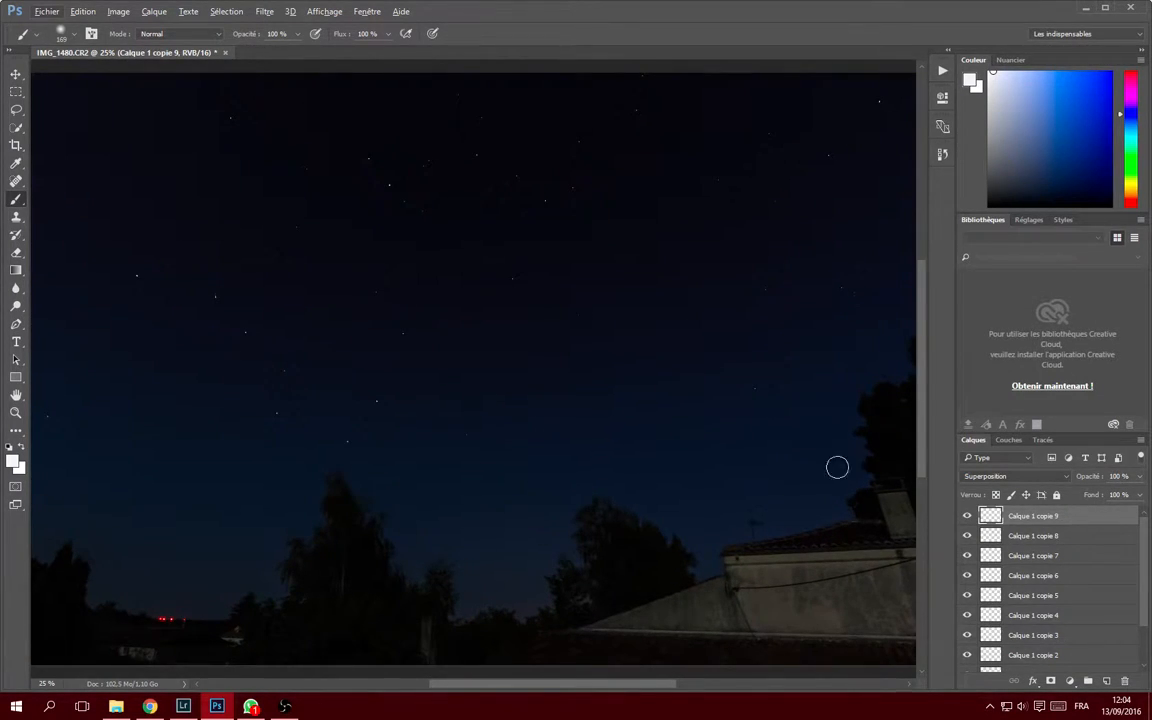
left_click_drag(1142, 553, 1144, 598)
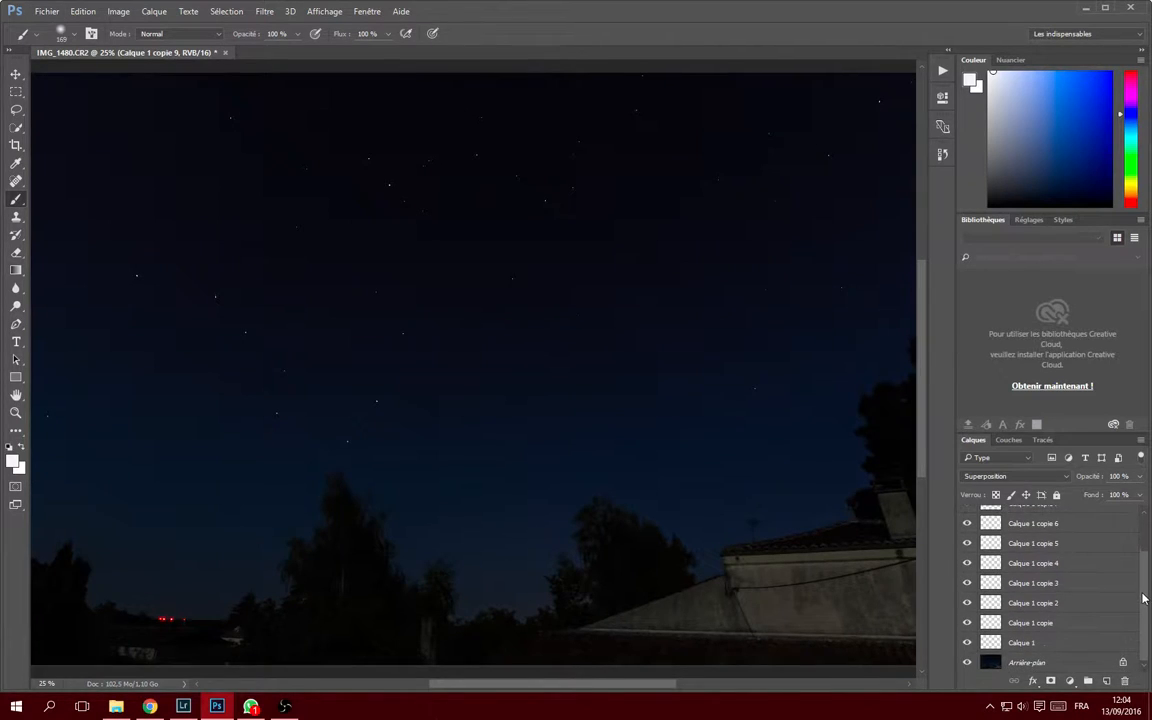
Group Calque 1 and its nine copies, add a white layer mask to the group, and make the group active.
left_click(1025, 642, "shift")
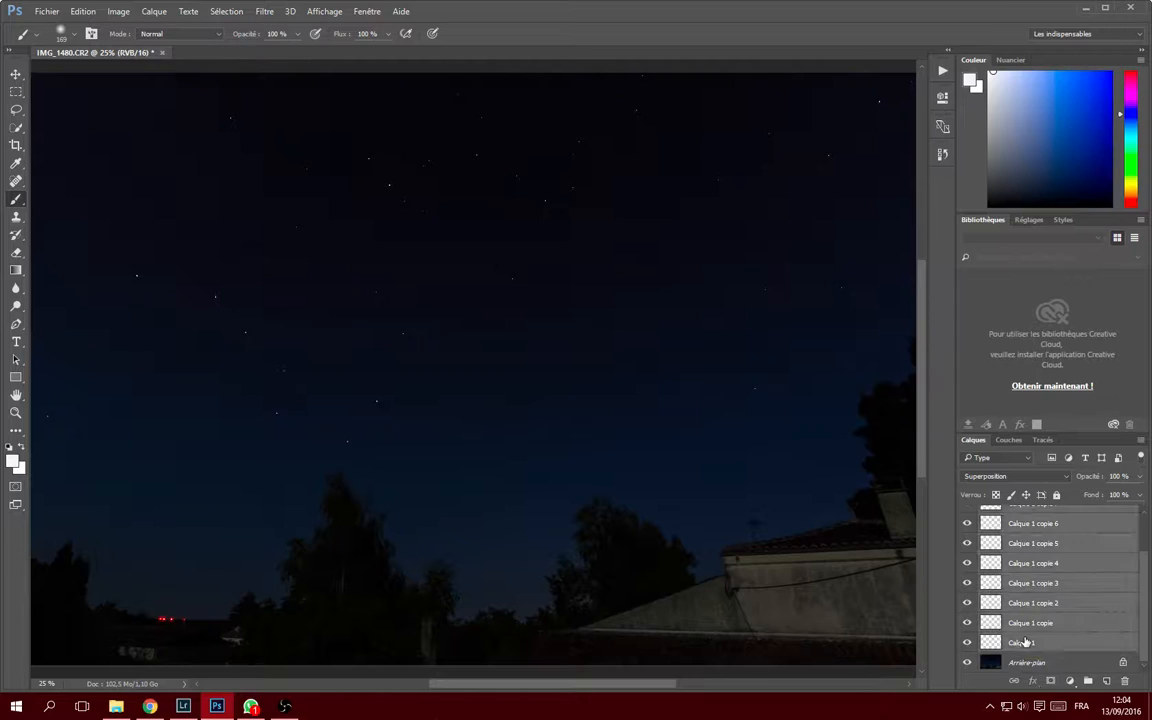
key("ctrl+g")
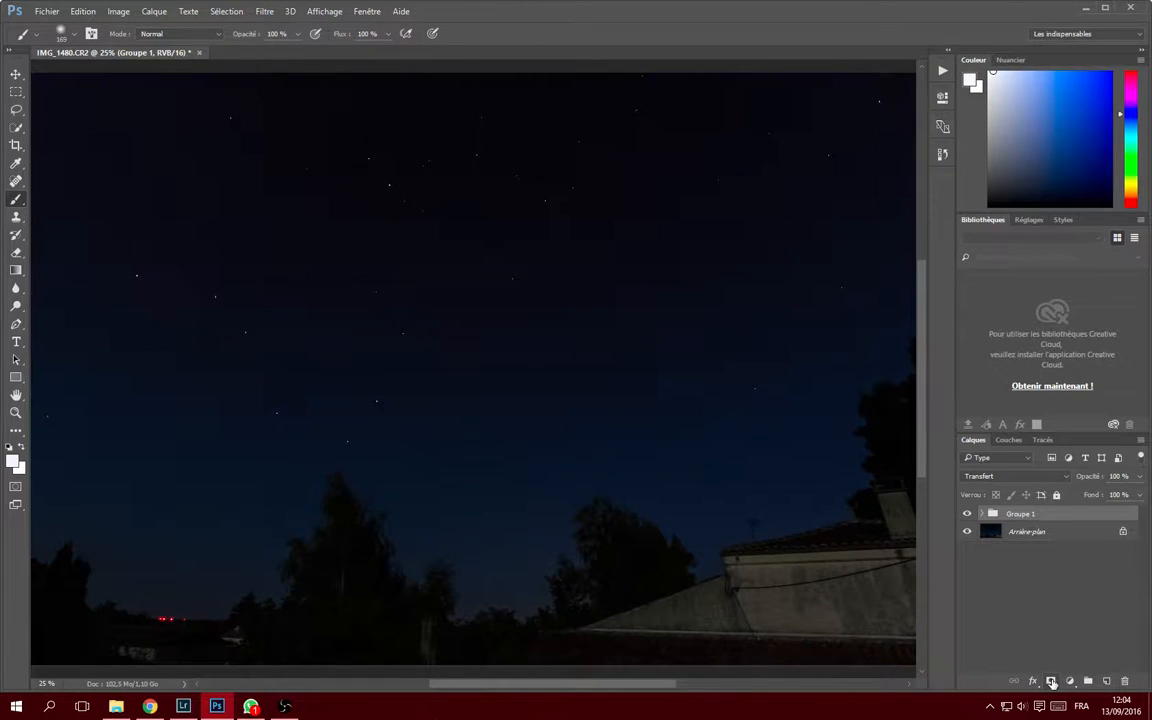
left_click(1051, 682)
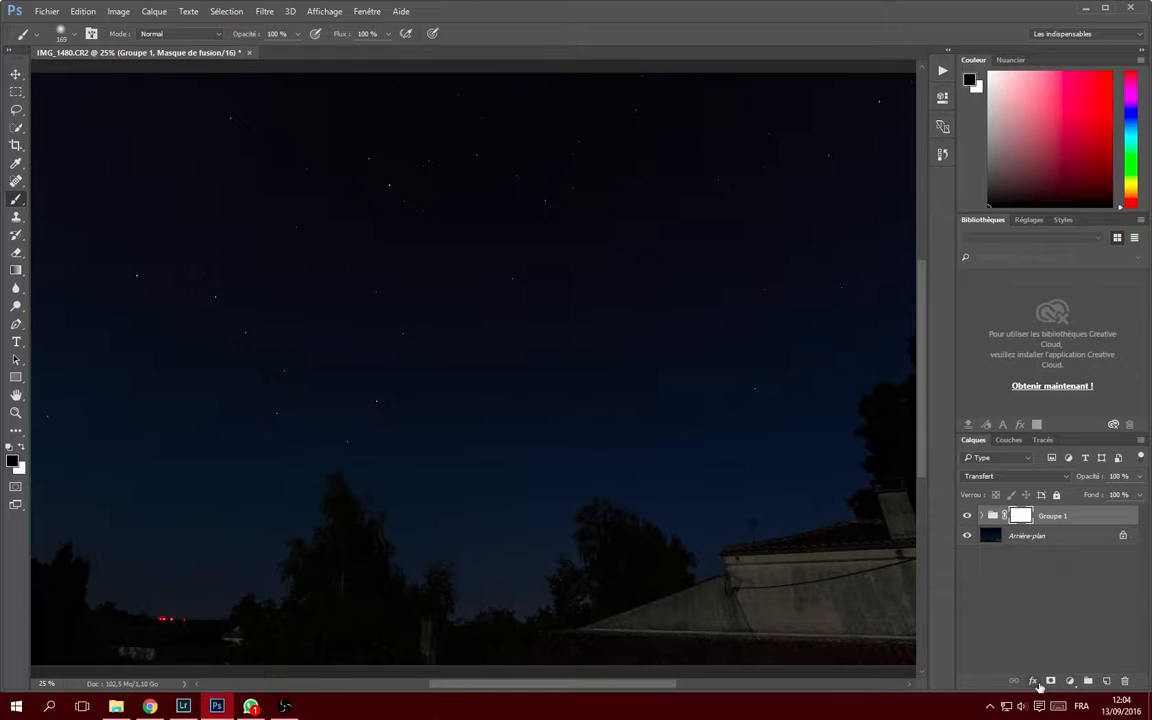
left_click(1041, 613)
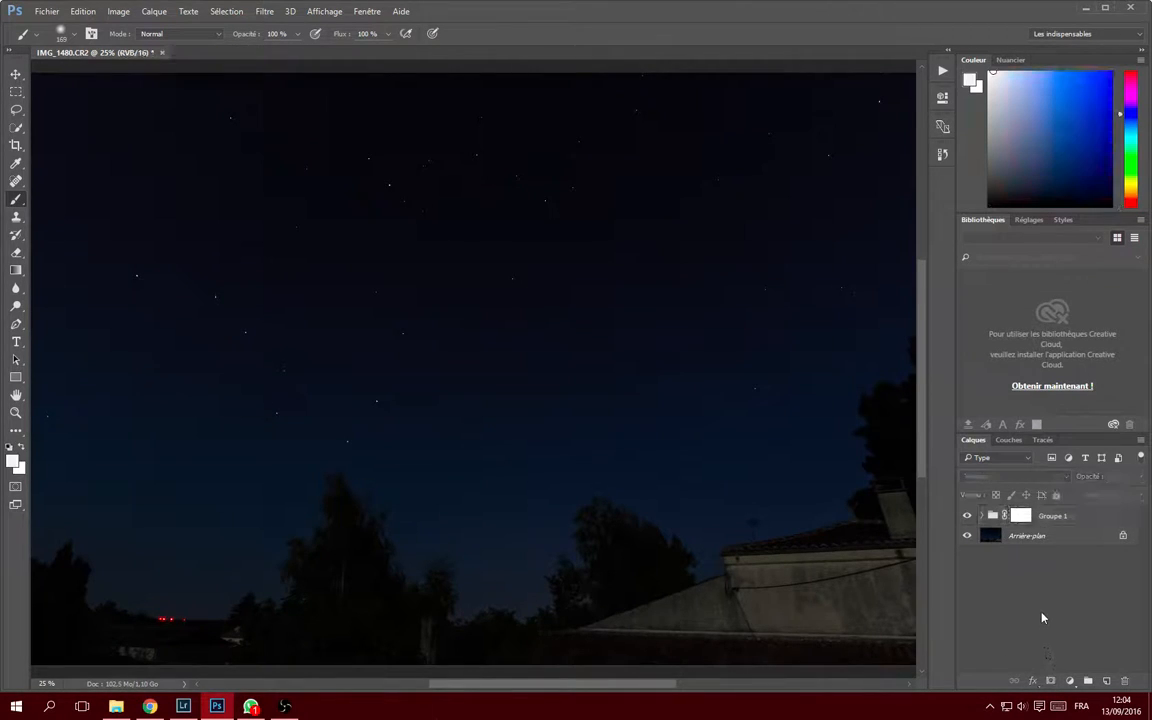
left_click(1046, 517)
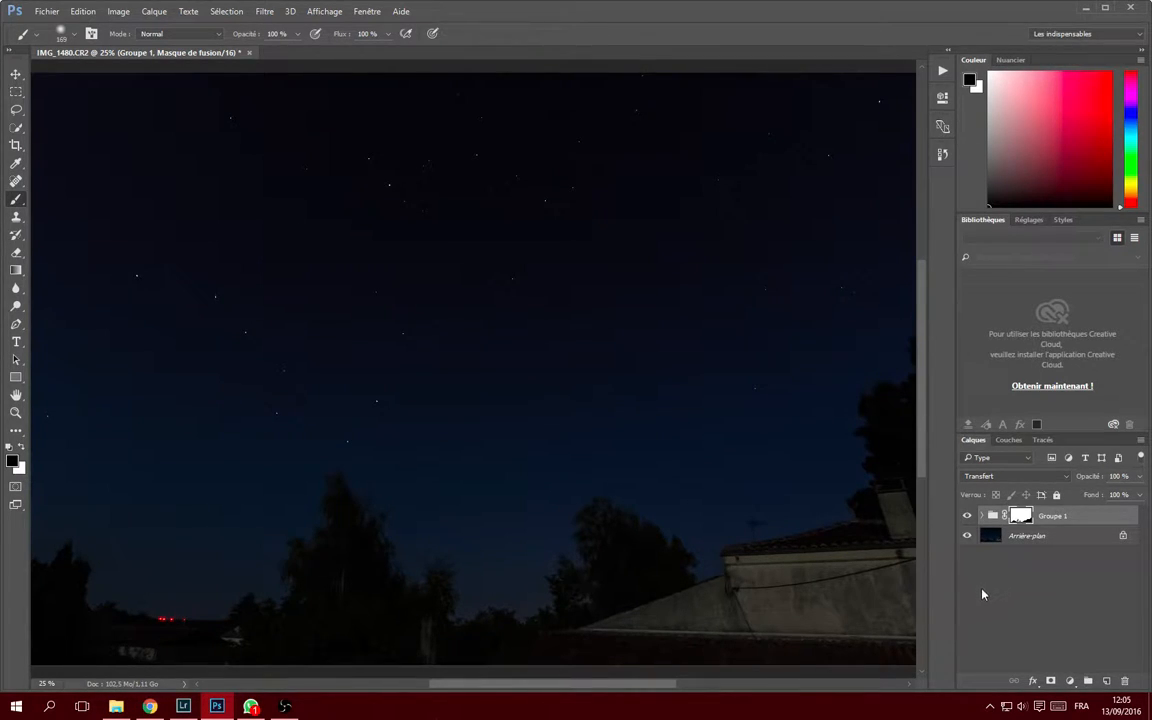
Compare the sky with and without the masked star group by repeatedly toggling its visibility, leaving it shown and deselected.
left_click(967, 516)
left_click(968, 517)
left_click(968, 517)
left_click(968, 517)
left_click(967, 517)
left_click(966, 518)
left_click(966, 518)
left_click(966, 518)
left_click(965, 518)
left_click(965, 518)
left_click(965, 518)
left_click(965, 518)
left_click(1003, 611)
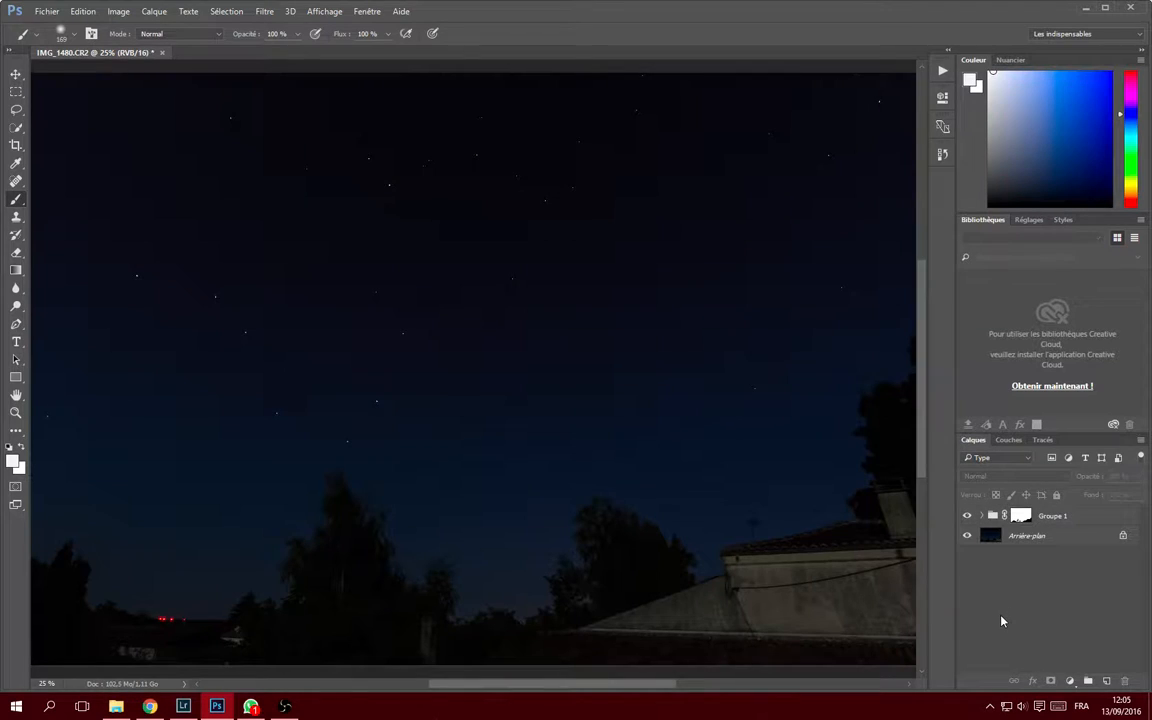
Switch to Lightroom to review sunset photo IMG_1409.CR2 and the night series through IMG_1488.CR2 and beyond, and return to Photoshop.
left_click(184, 708)
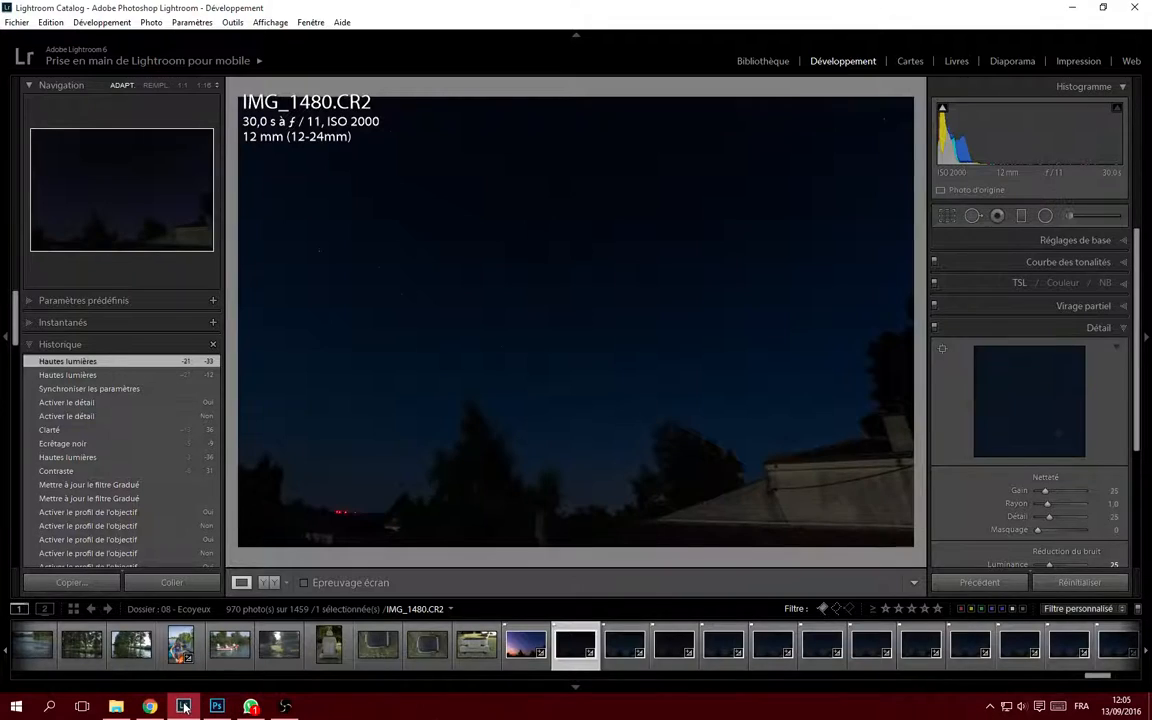
left_click(510, 645)
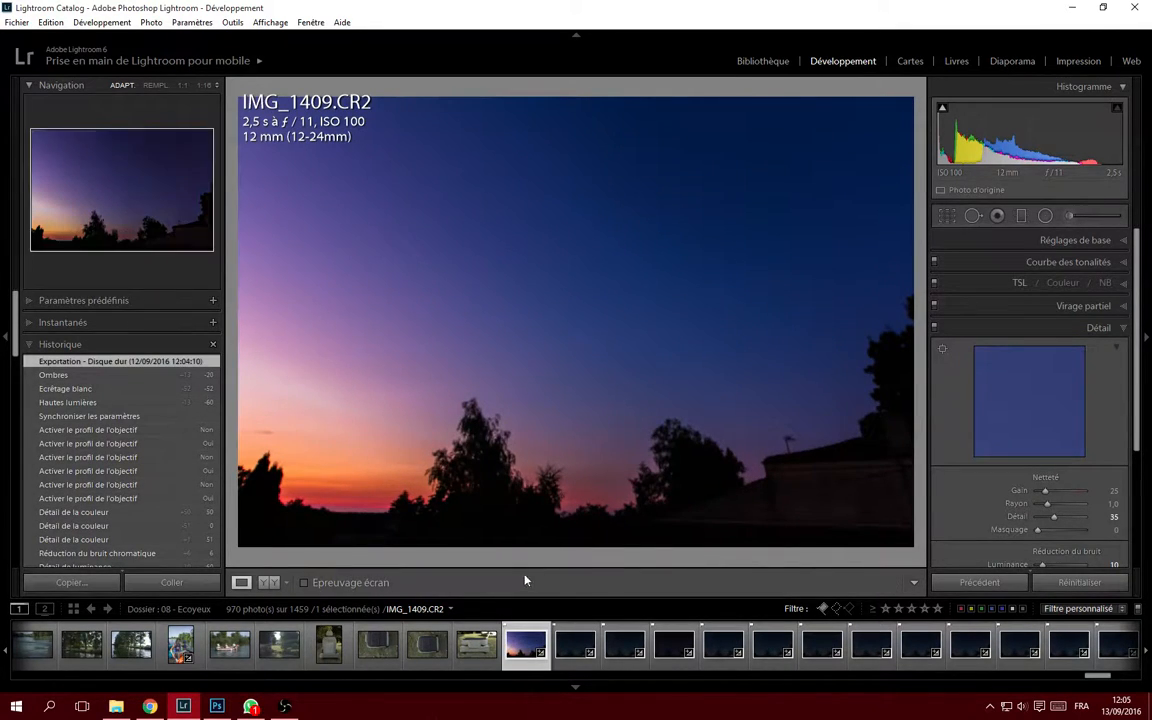
left_click(567, 656)
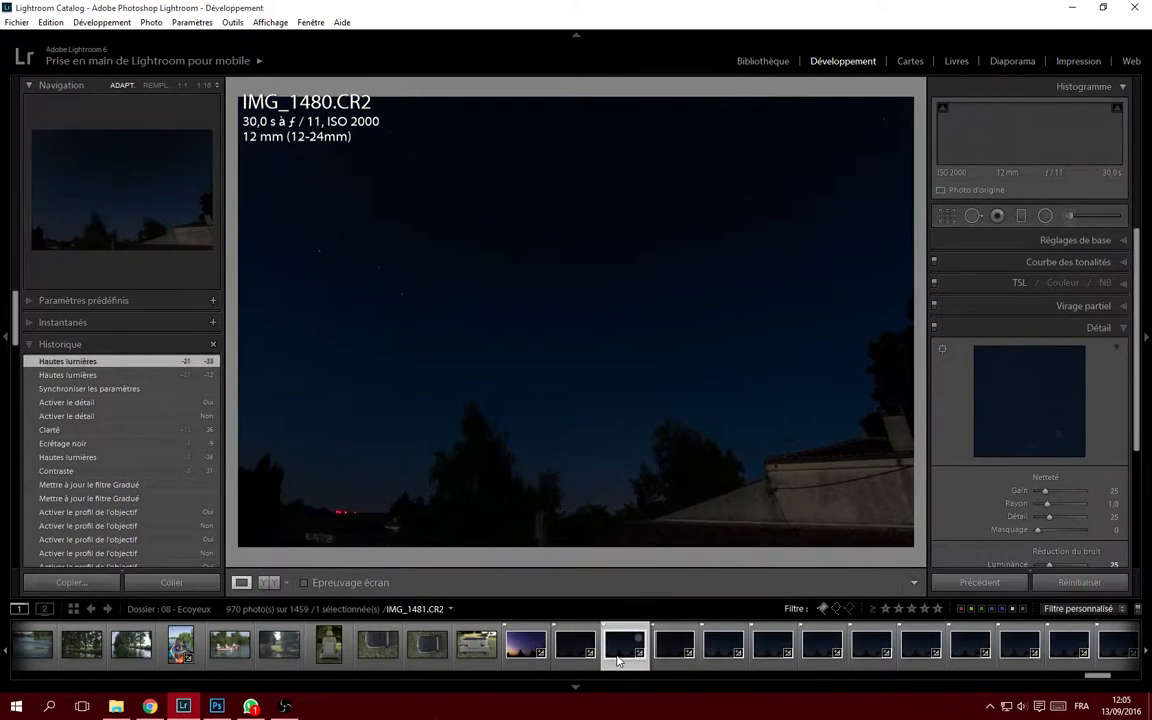
left_click(972, 650)
left_click_drag(1095, 678, 1125, 679)
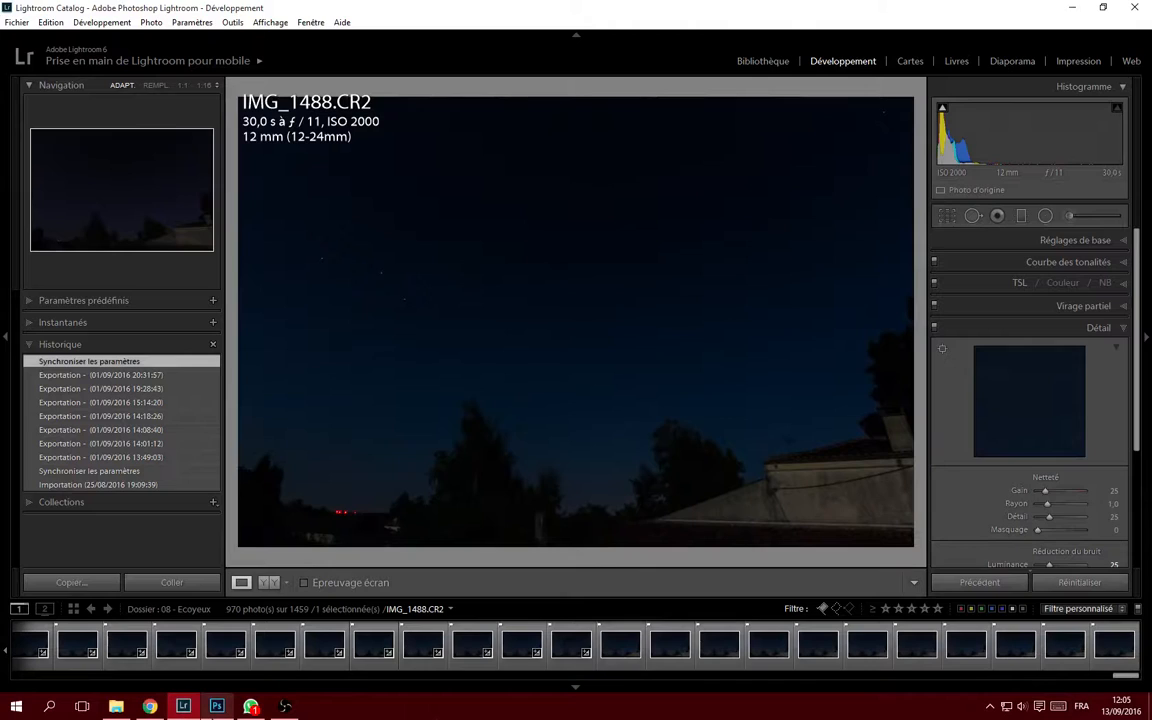
left_click(216, 706)
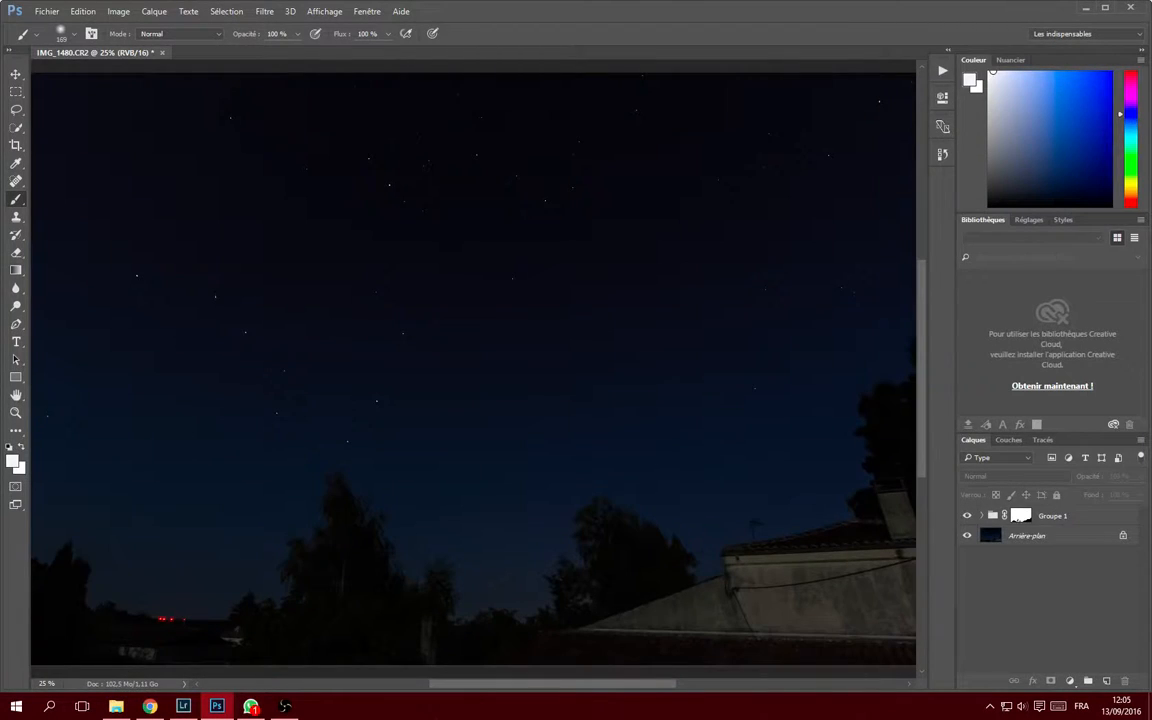